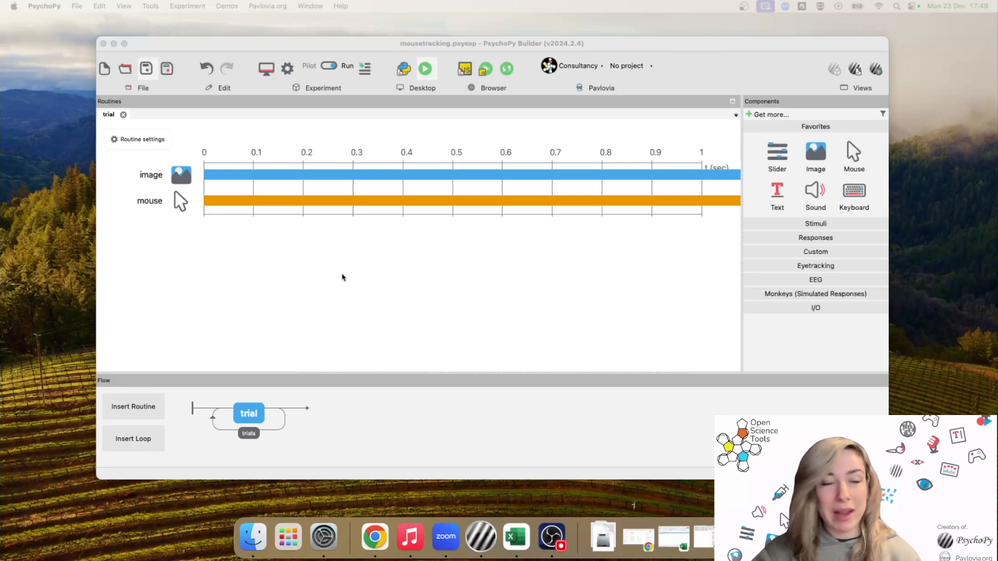
Check the image component's $this_image reference and close its settings unchanged
left_click(182, 177)
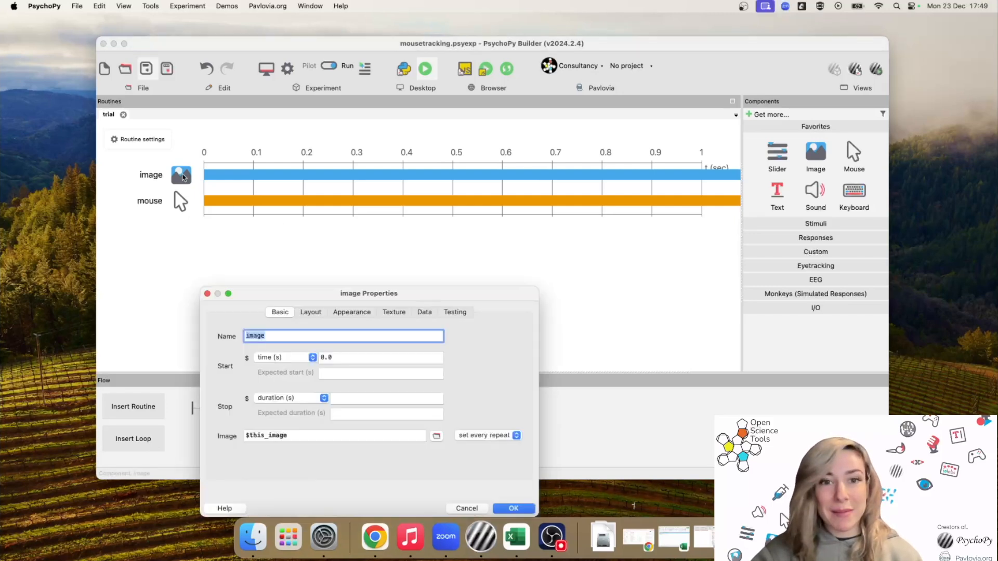
left_click_drag(291, 435, 217, 434)
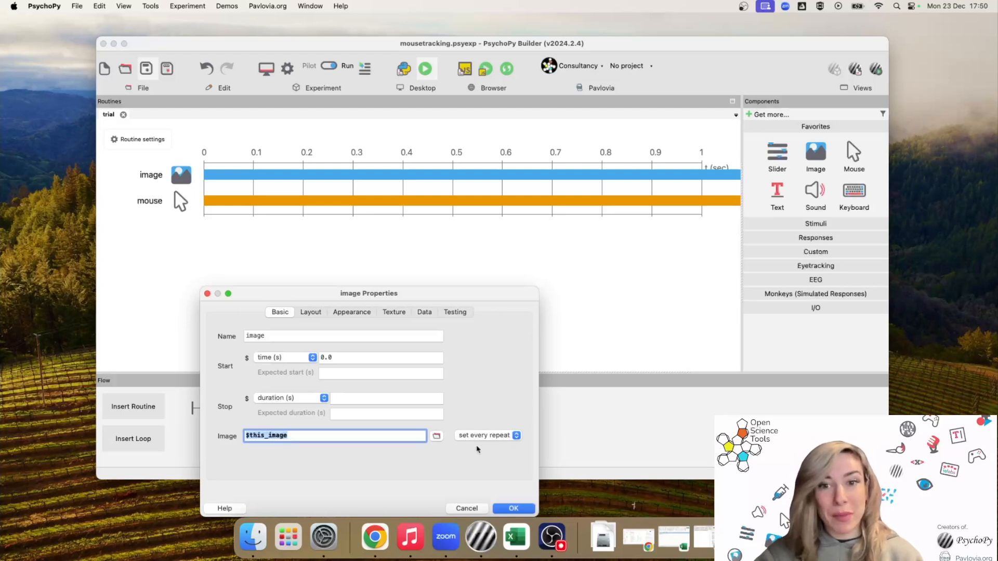
left_click(514, 507)
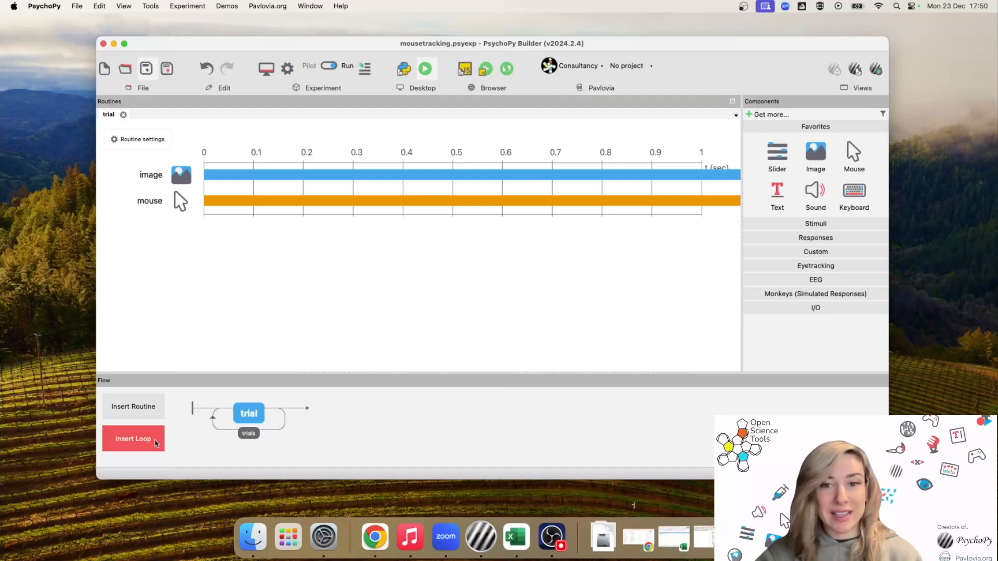
Look up the trials loop's conditions file, conditions.xlsx, and bring it up in Excel
left_click(256, 435)
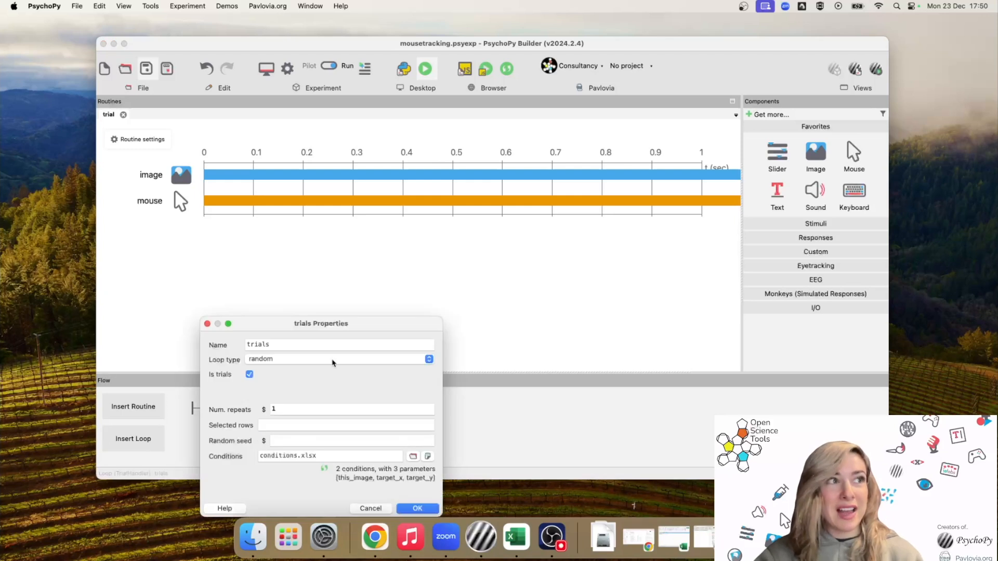
left_click_drag(358, 323, 394, 227)
left_click(361, 359)
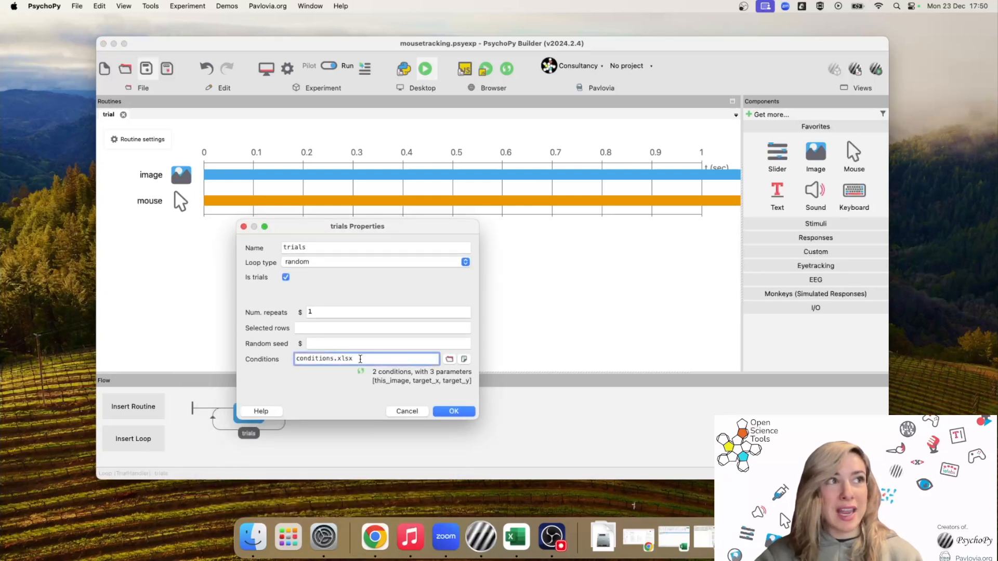
left_click_drag(360, 359, 274, 363)
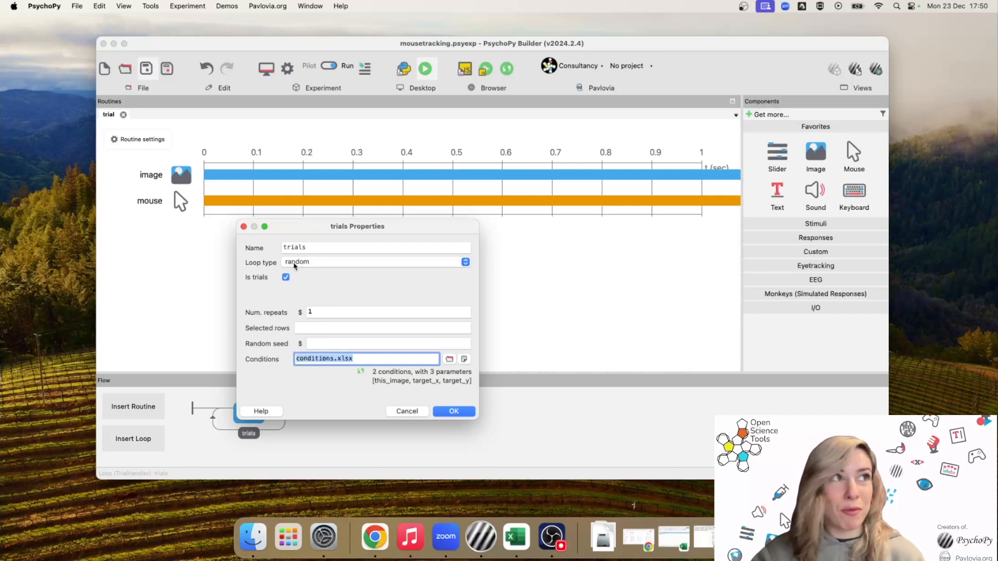
left_click(676, 531)
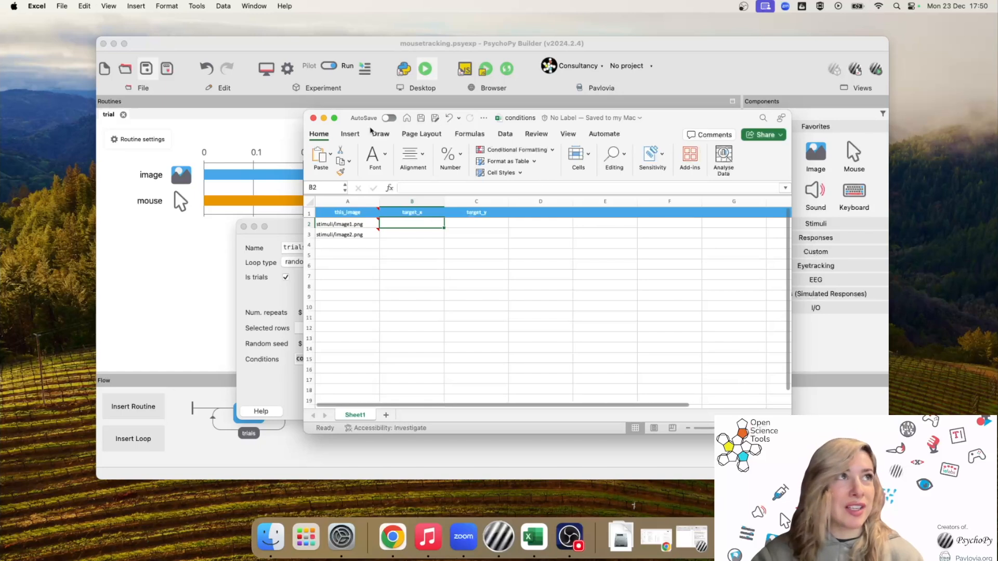
Maximise the conditions sheet and review the this_image paths and the target_x and target_y columns
left_click(334, 117)
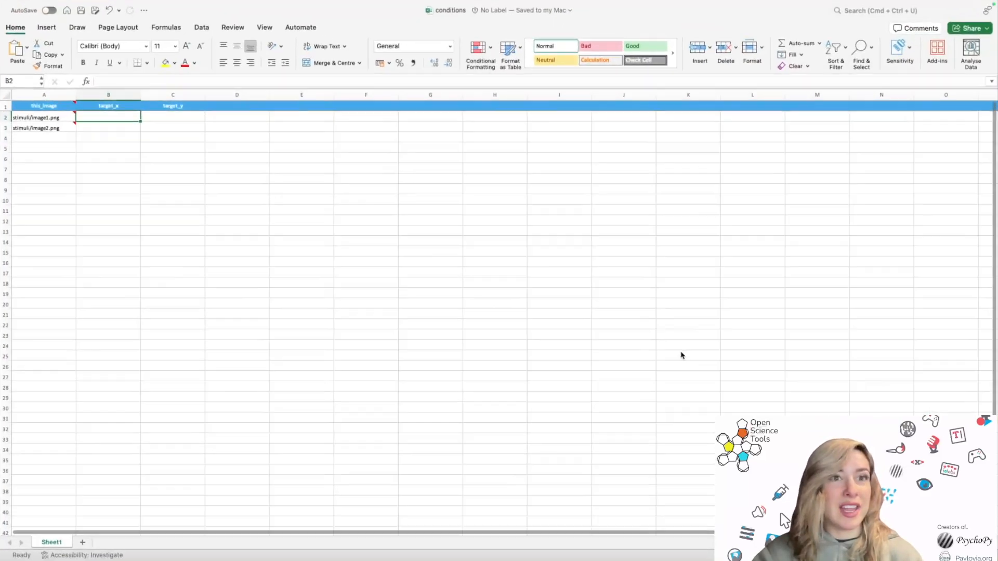
scroll(499, 312, "up", 10)
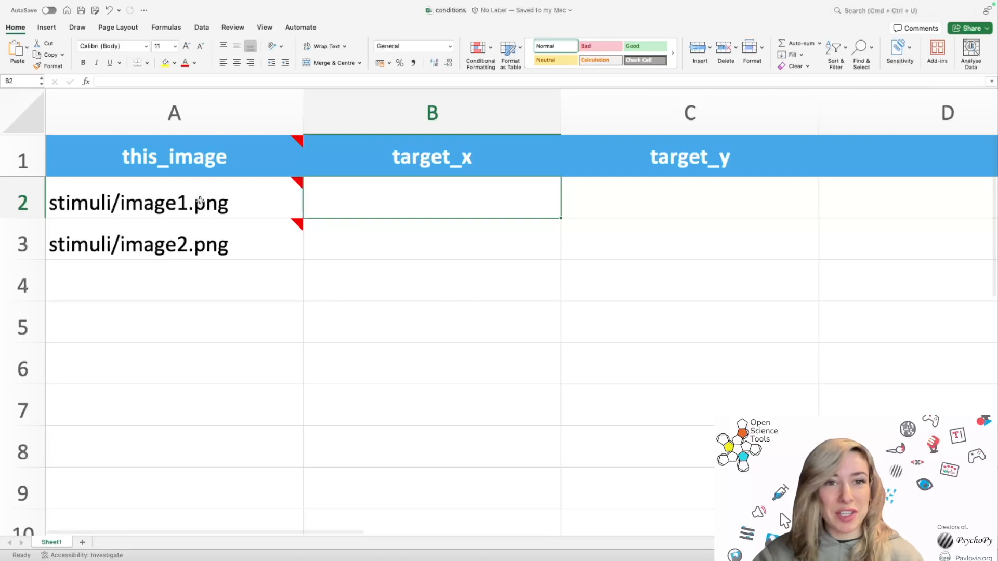
left_click(165, 117)
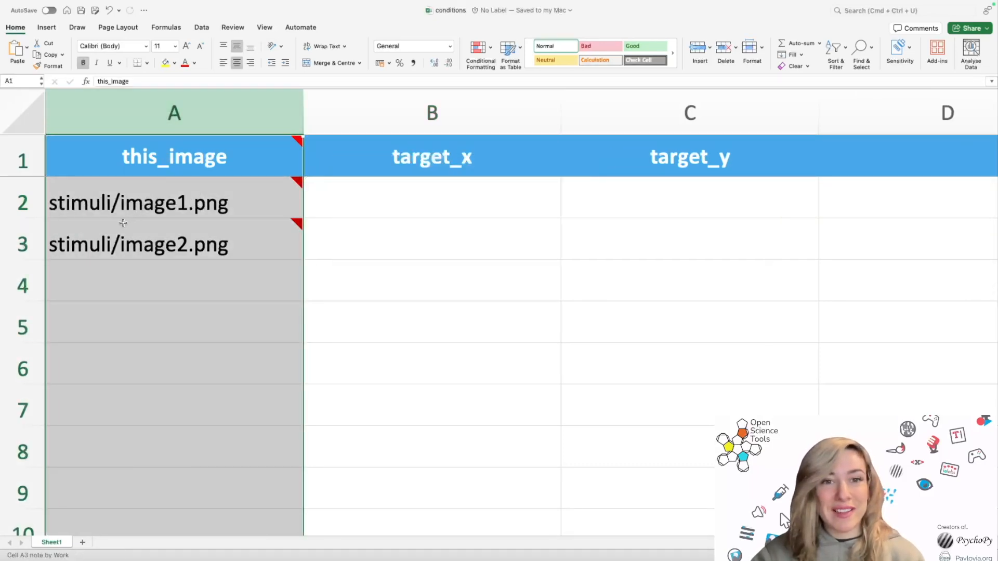
mouse_move(147, 230)
left_click(146, 230)
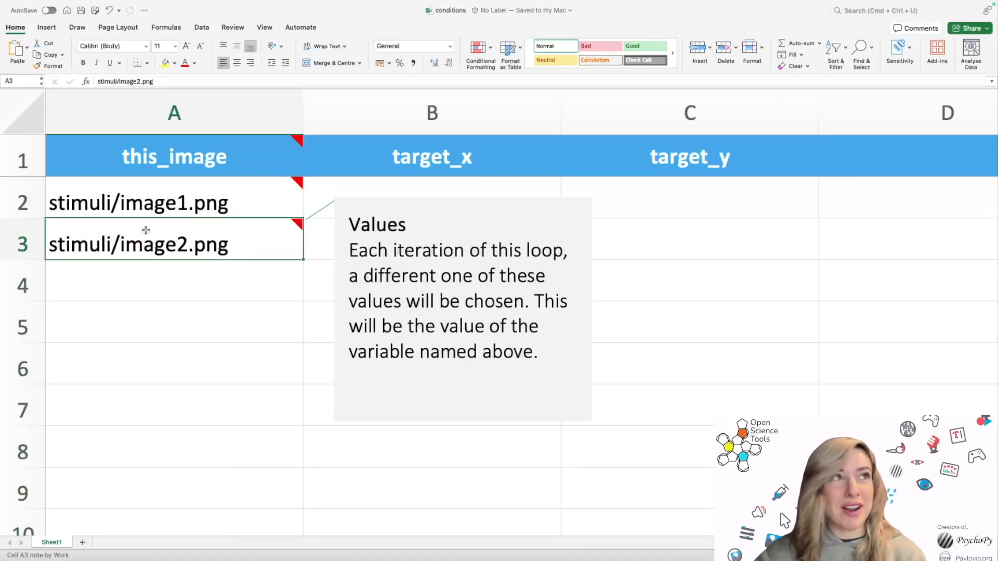
left_click(423, 186)
left_click(441, 155)
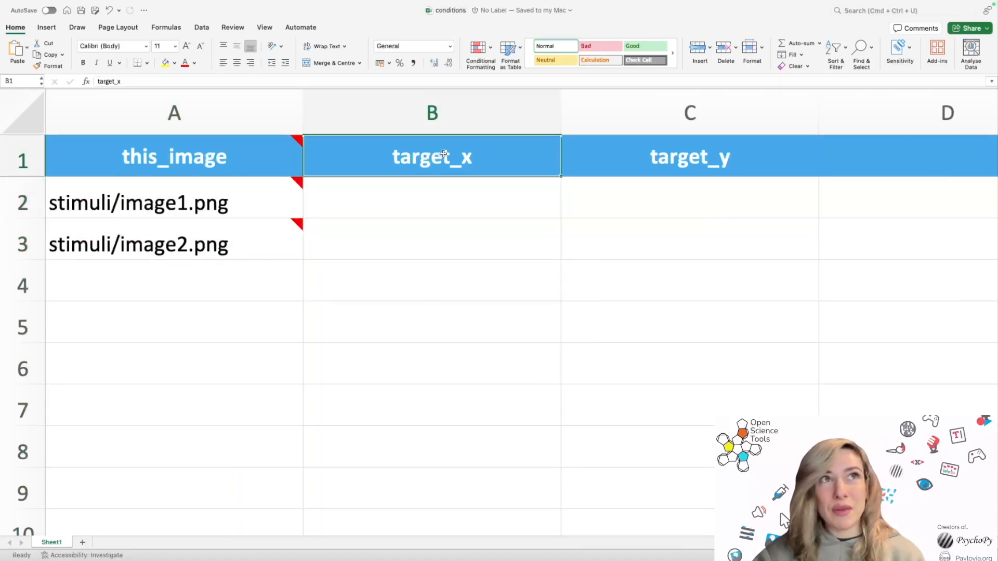
left_click(690, 151)
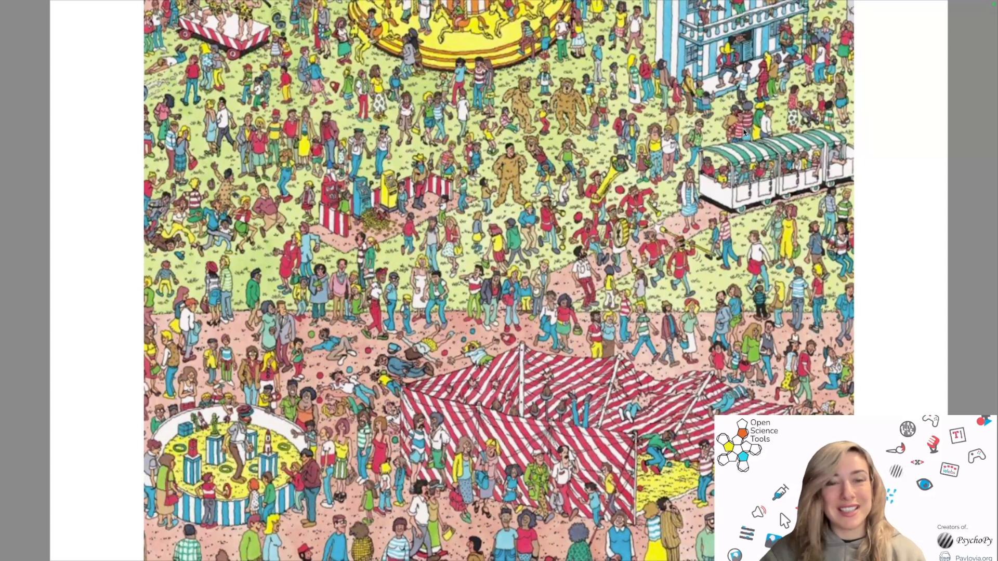
Skip the first picture with the Right arrow key, then click the target character on the second
key("Right")
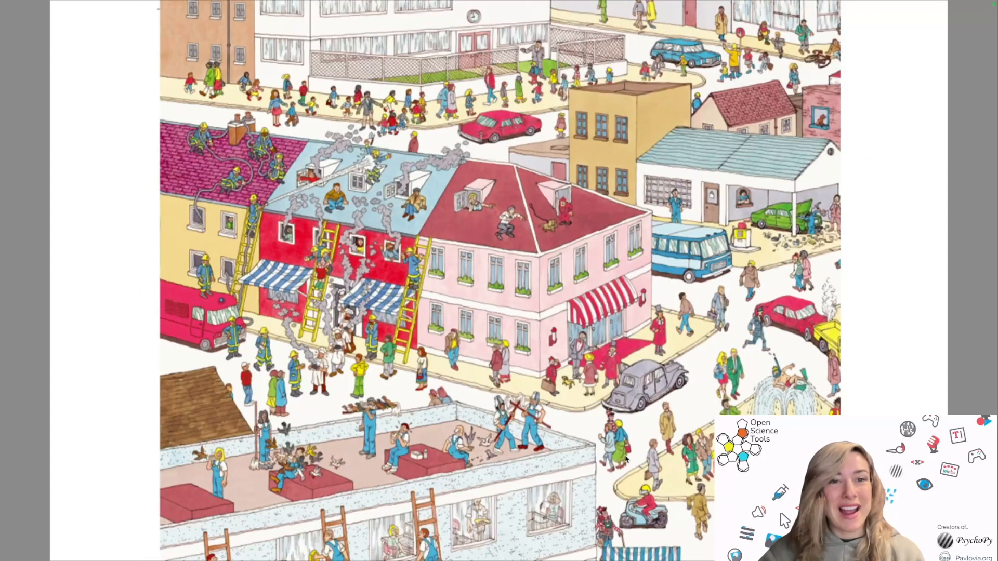
left_click(601, 533)
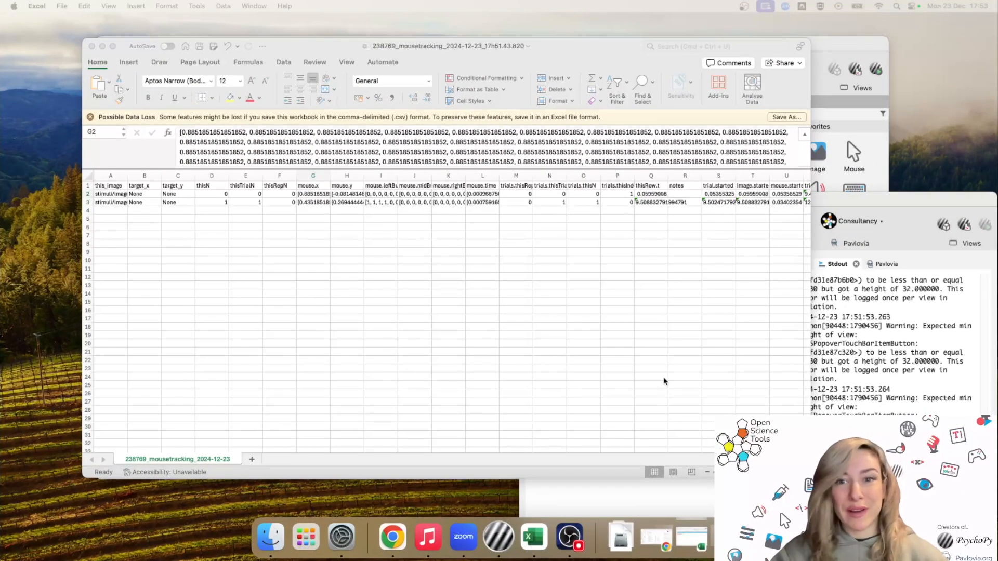
Zoom the results sheet and inspect the image path recorded in cell A2
left_click_drag(742, 472, 761, 471)
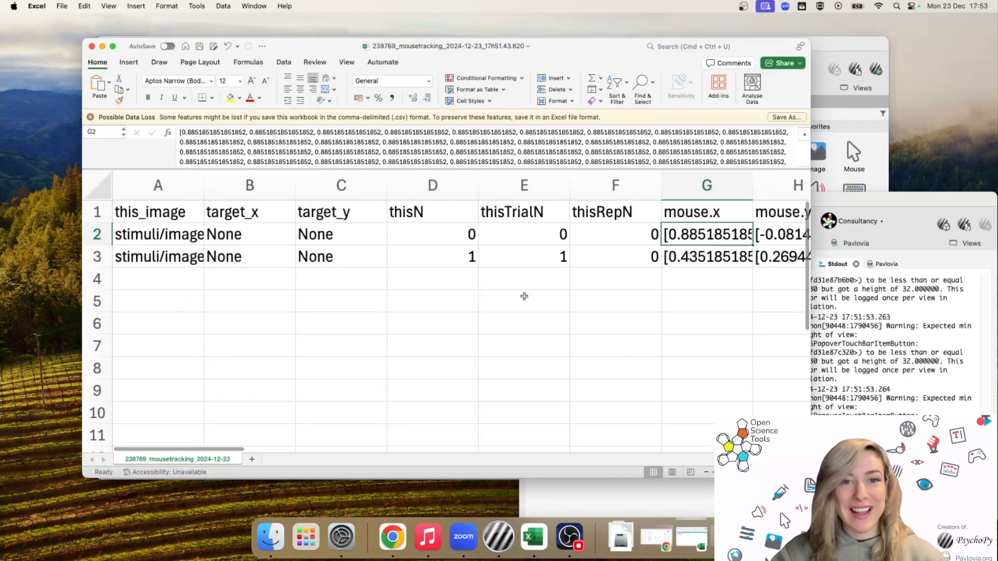
scroll(533, 253, "left", 1)
left_click(158, 235)
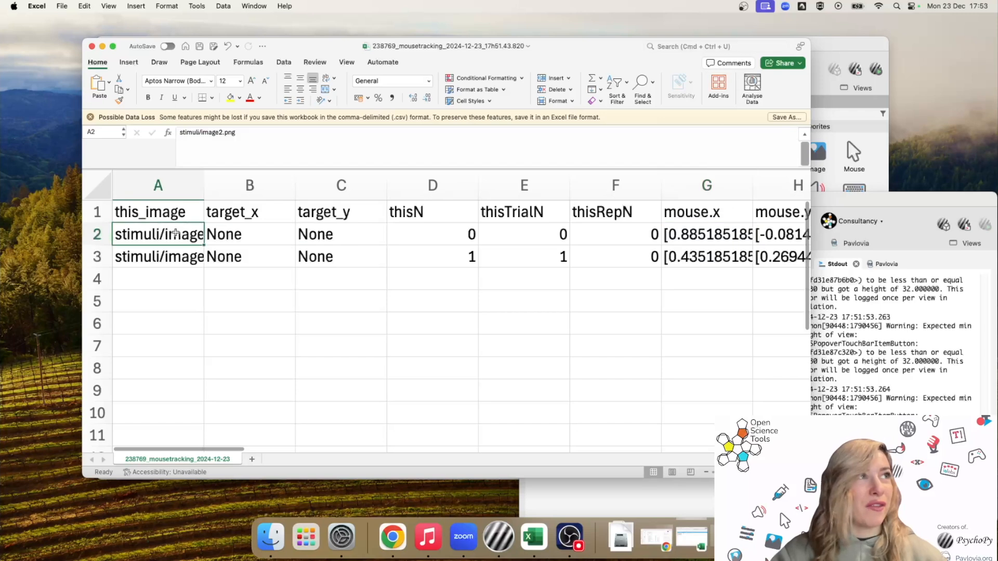
left_click_drag(225, 133, 188, 133)
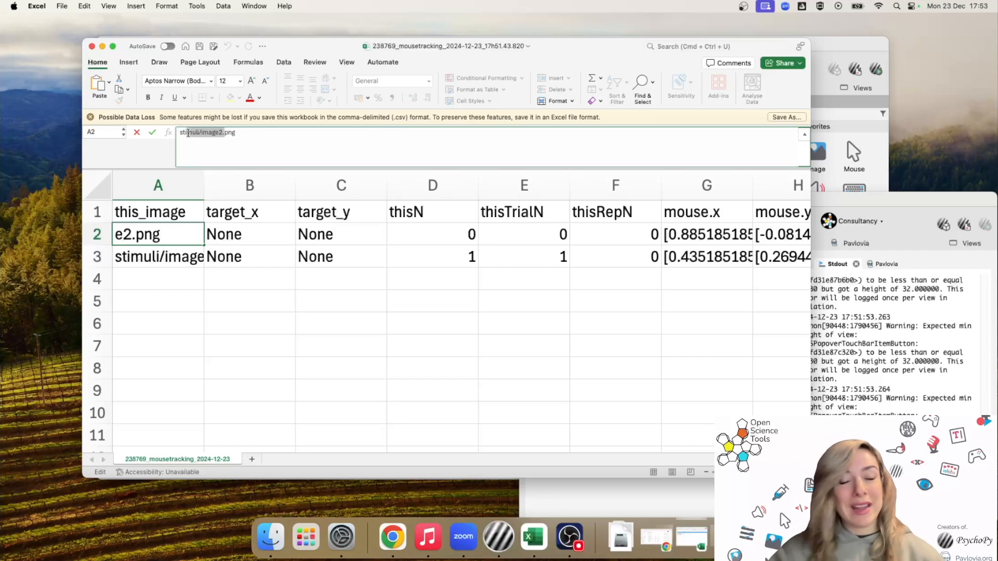
Expand the formula bar to view G2's full mouse.x list down to its last value
scroll(644, 248, "right", 4)
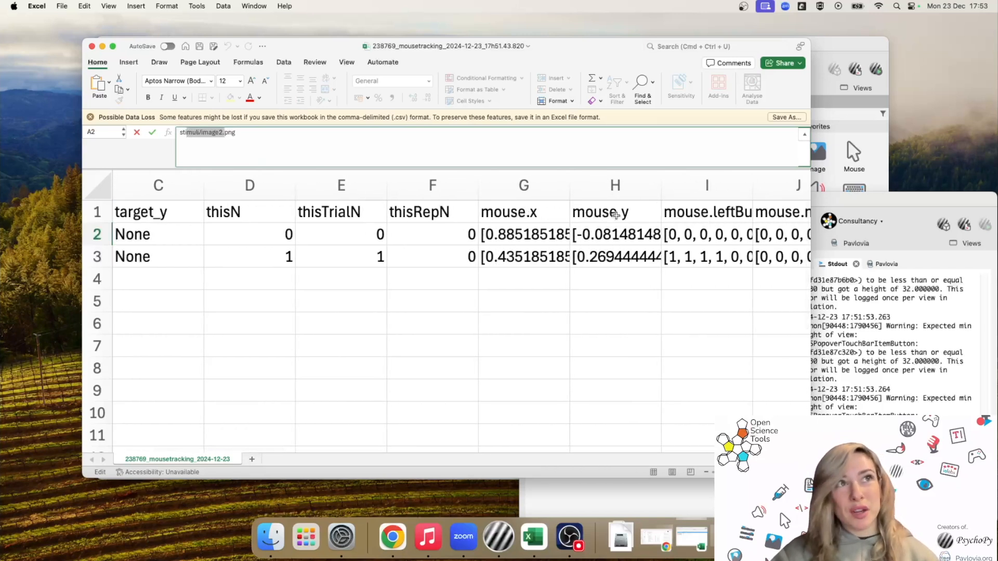
left_click(535, 236)
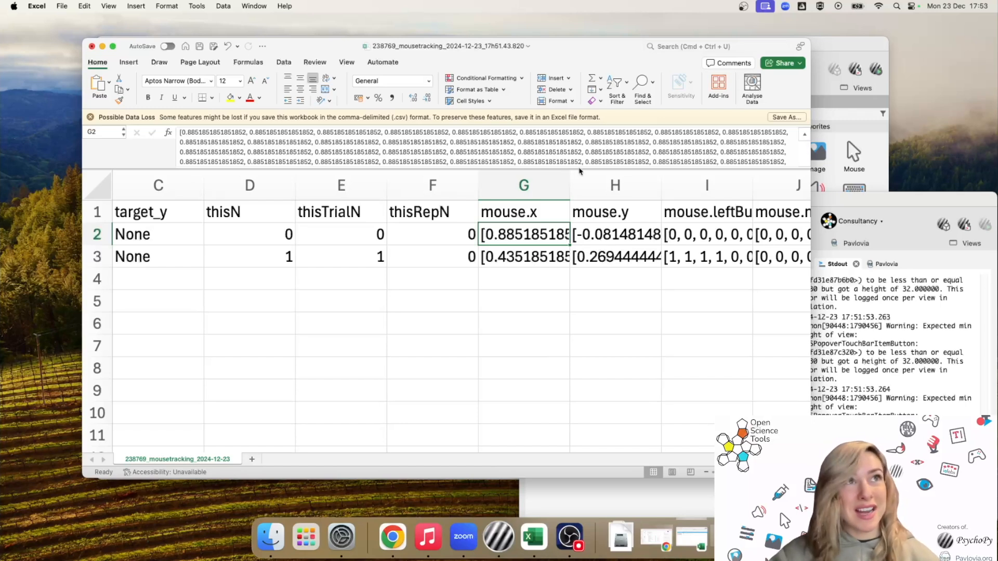
left_click_drag(580, 169, 580, 266)
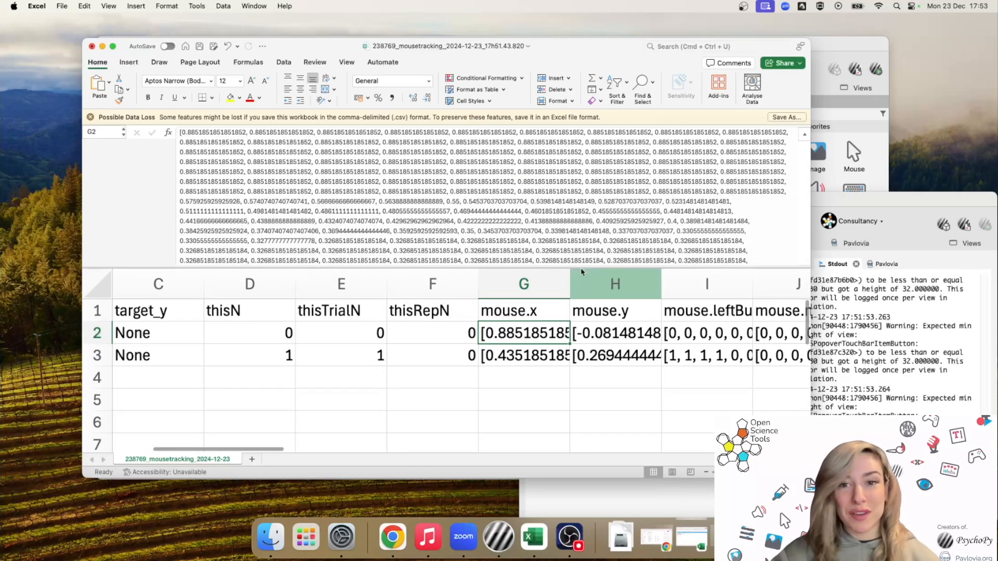
scroll(595, 230, "down", 10)
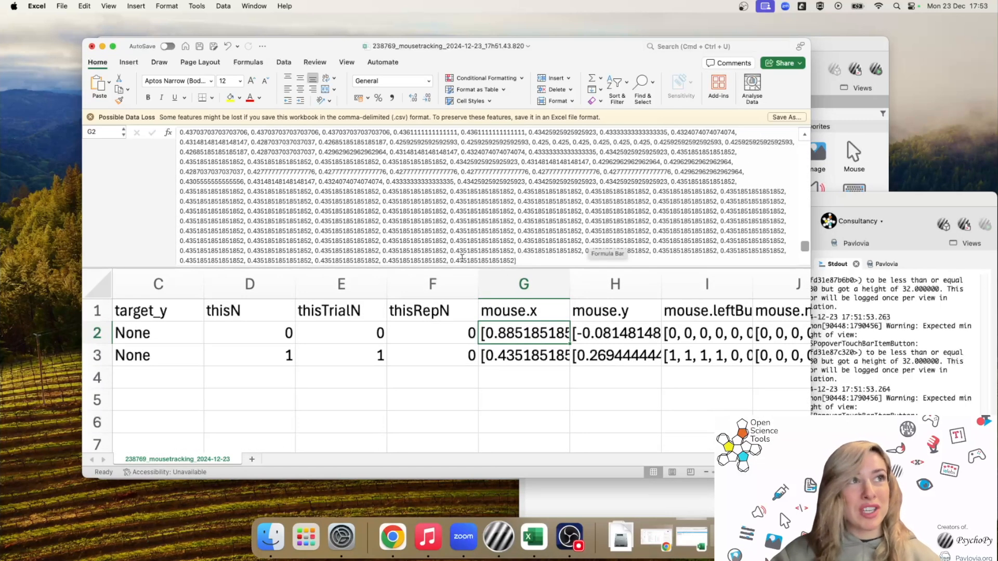
left_click_drag(451, 261, 513, 261)
key("super+c")
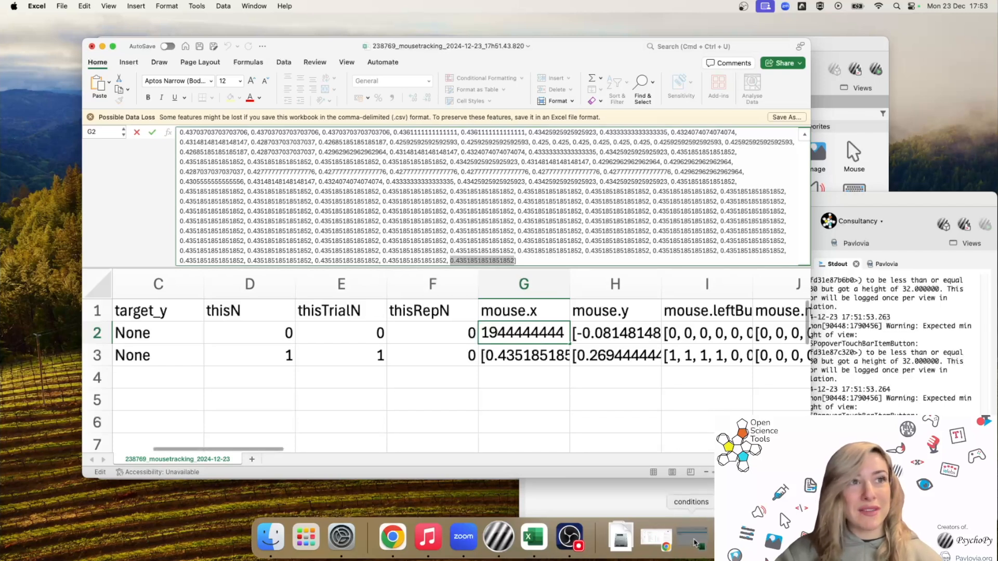
left_click(694, 543)
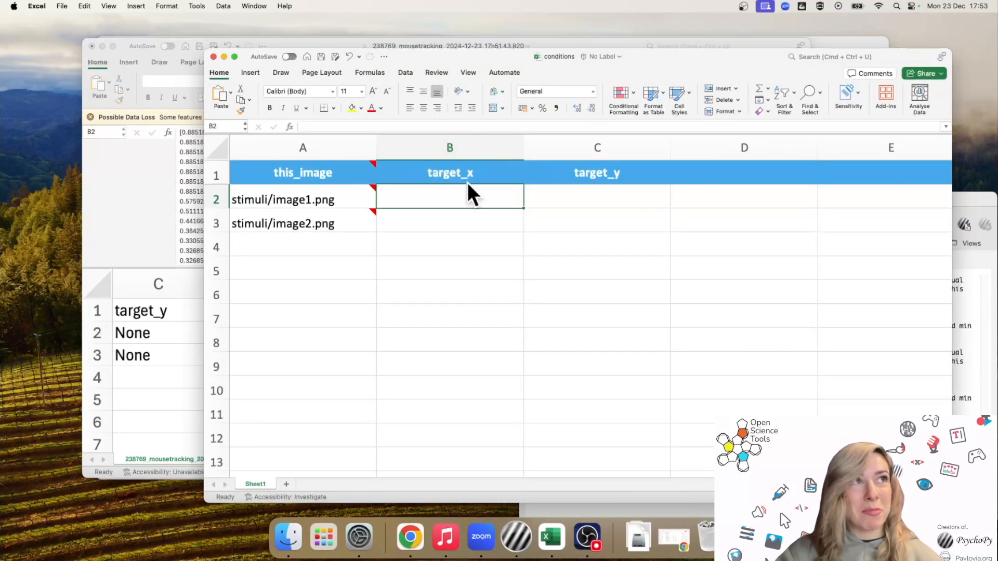
Fill image2's target_x and target_y (0.269444444) with its final recorded mouse position
left_click(450, 227)
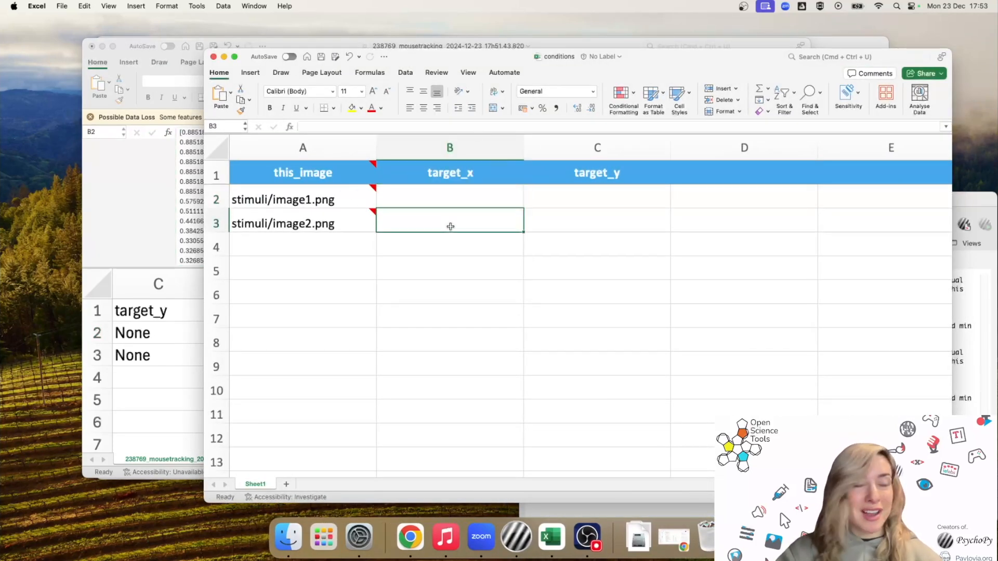
key("super+v")
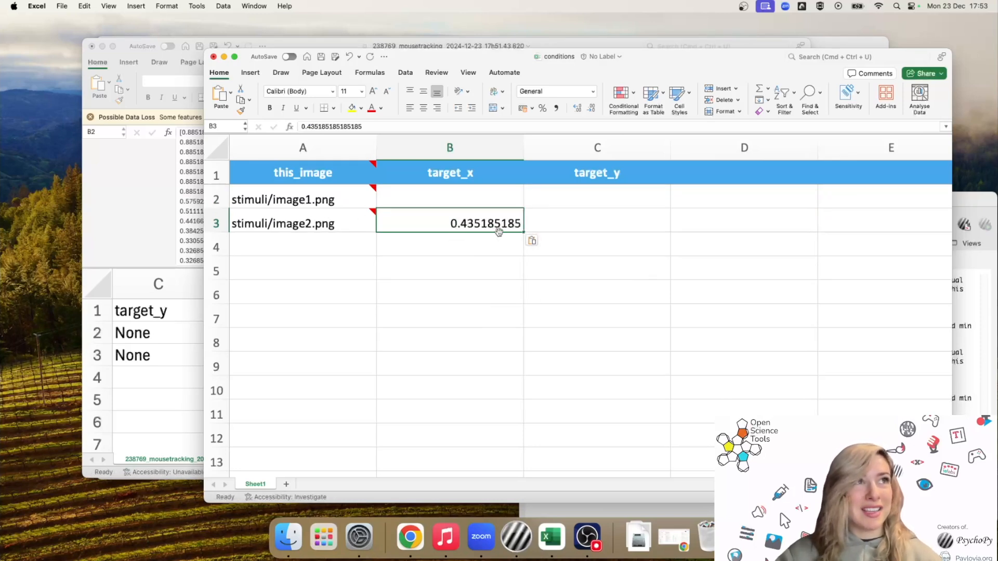
left_click(194, 336)
left_click(613, 335)
scroll(599, 199, "down", 3)
left_click_drag(676, 260, 613, 263)
key("super+c")
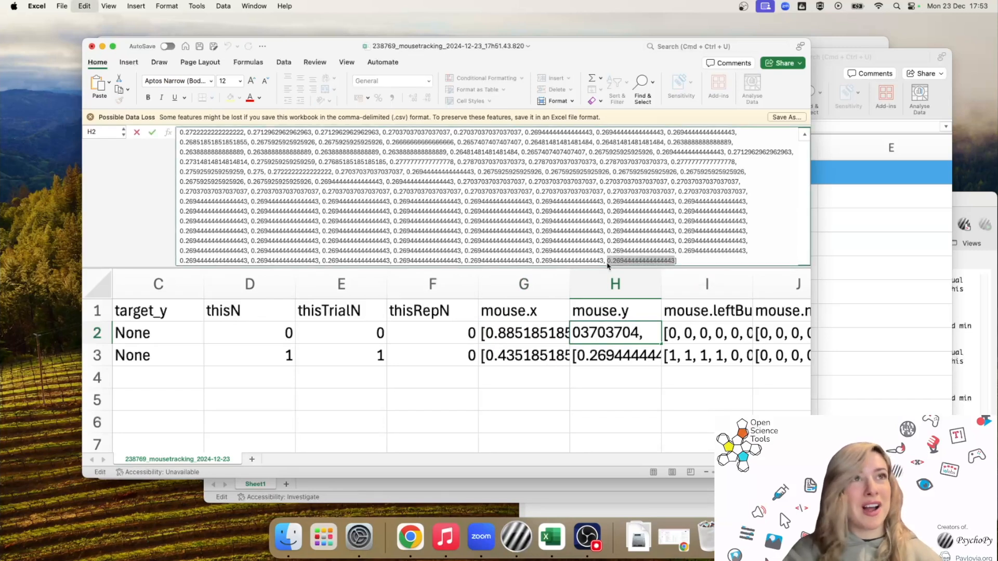
left_click(905, 208)
left_click(653, 226)
key("super+v")
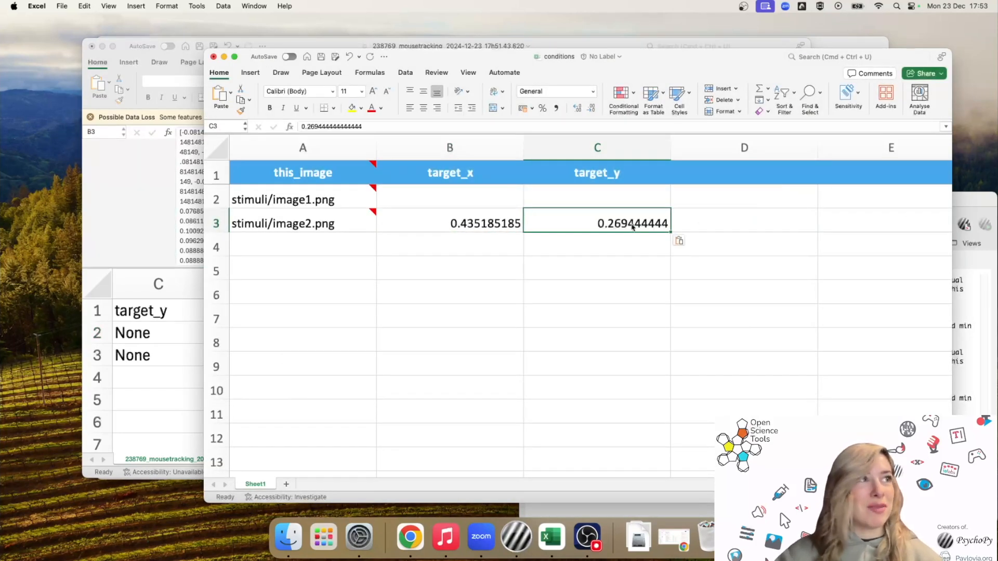
Copy image1's last mouse.x value into its target_x cell as 0.182407407
left_click(194, 363)
left_click(499, 350)
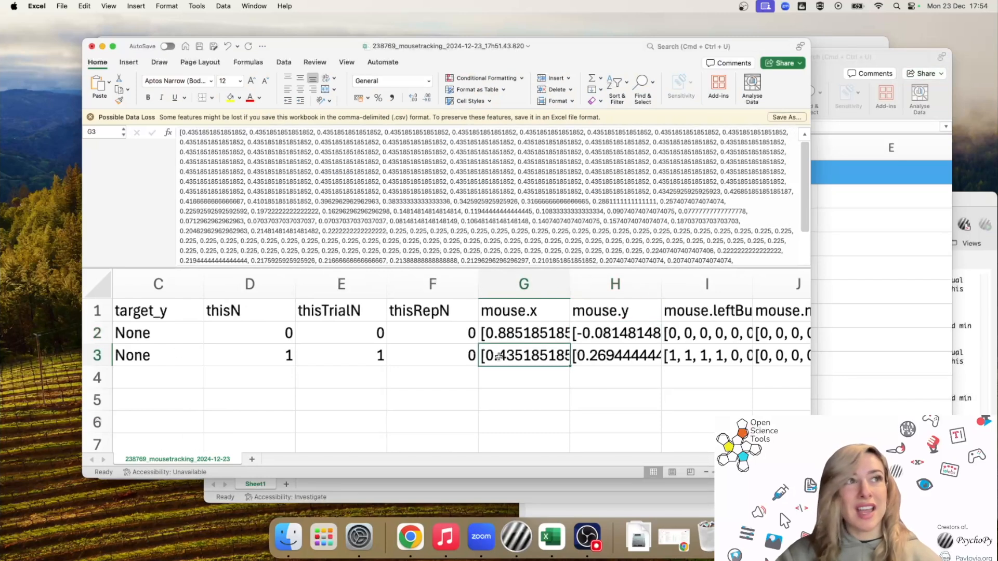
scroll(549, 153, "down", 3)
left_click_drag(650, 260, 585, 263)
left_click(915, 256)
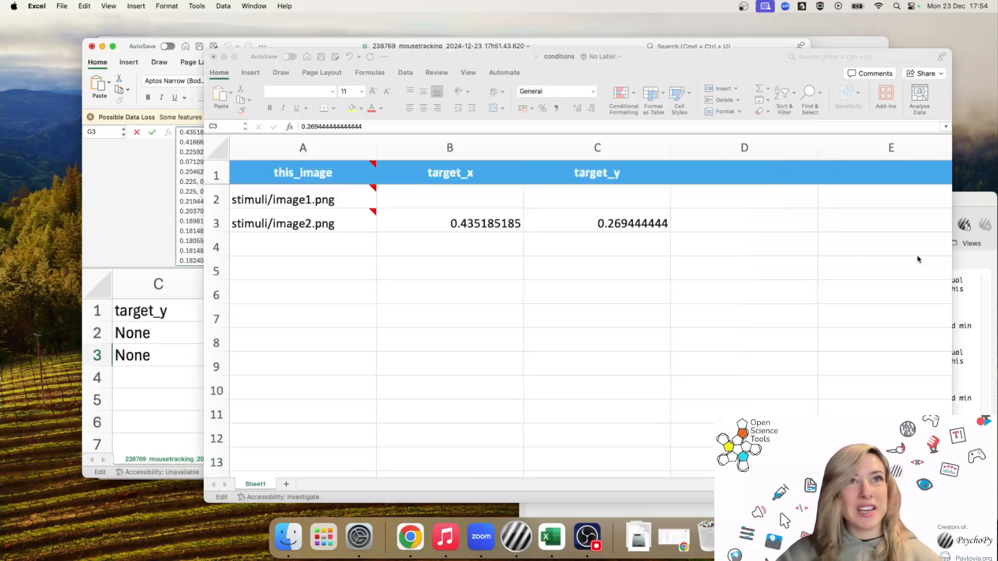
left_click(494, 194)
key("super+v")
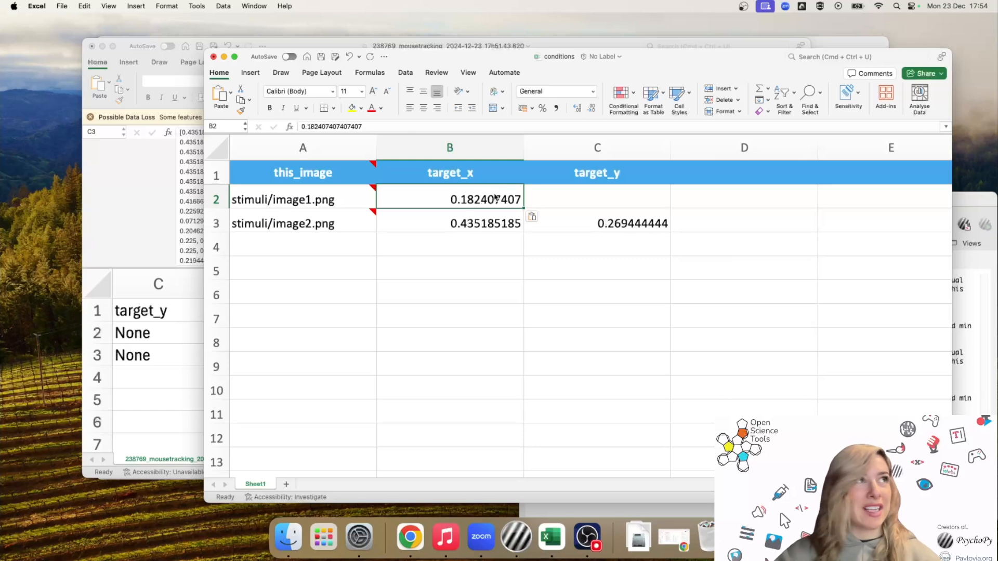
Copy image1's last mouse.y value into its target_y cell as -0.447222222
left_click(323, 40)
left_click(600, 357)
scroll(599, 217, "down", 5)
left_click_drag(482, 260, 414, 260)
key("super+c")
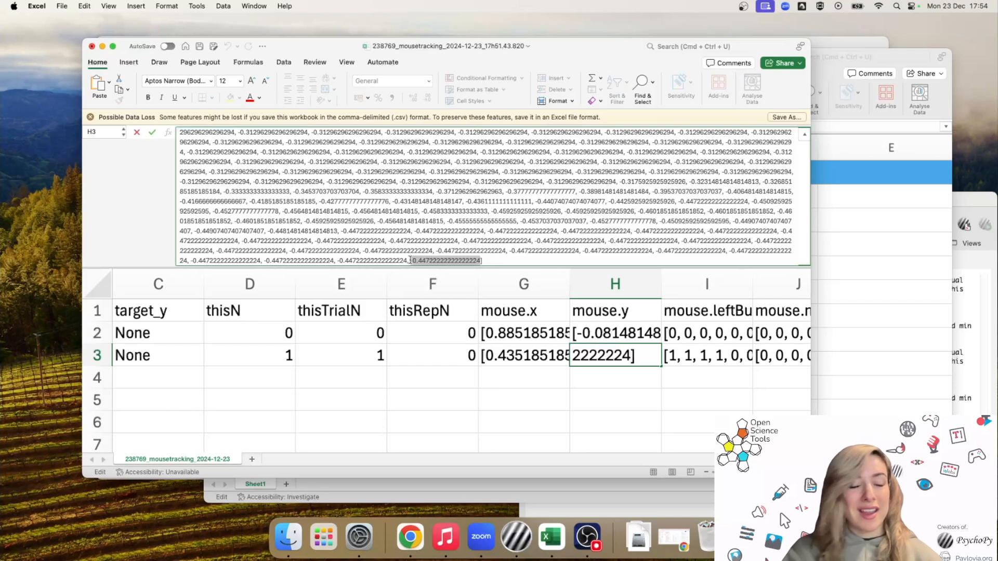
left_click(820, 235)
left_click(645, 193)
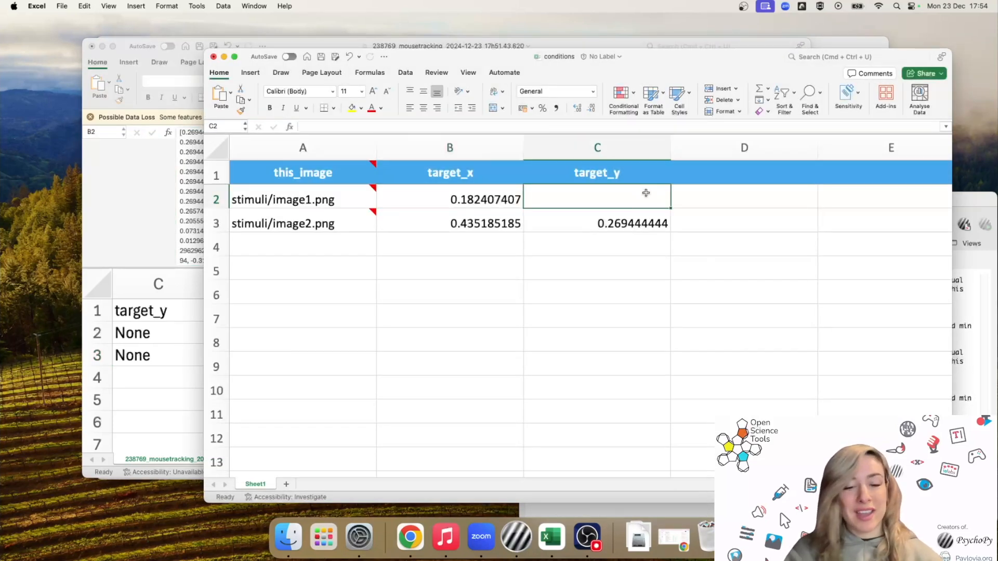
key("super+v")
Close the data file without saving, save the conditions file, and return to PsychoPy
left_click(350, 45)
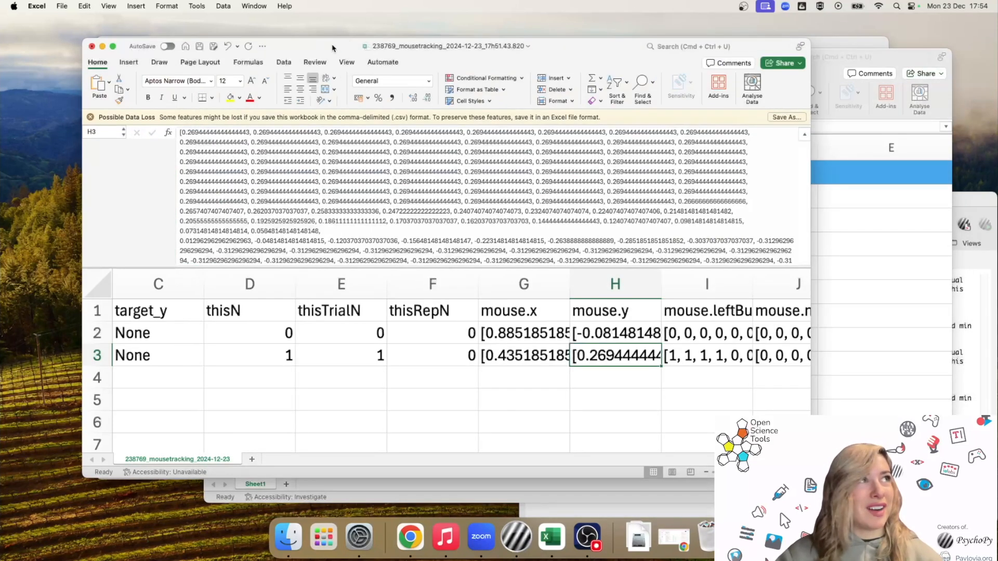
left_click(93, 47)
left_click(454, 307)
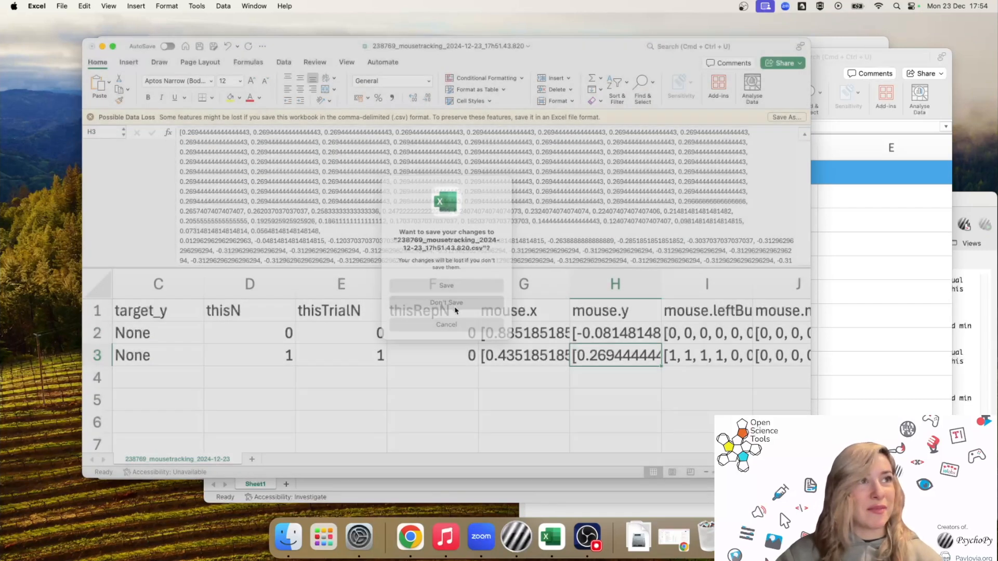
left_click(590, 231)
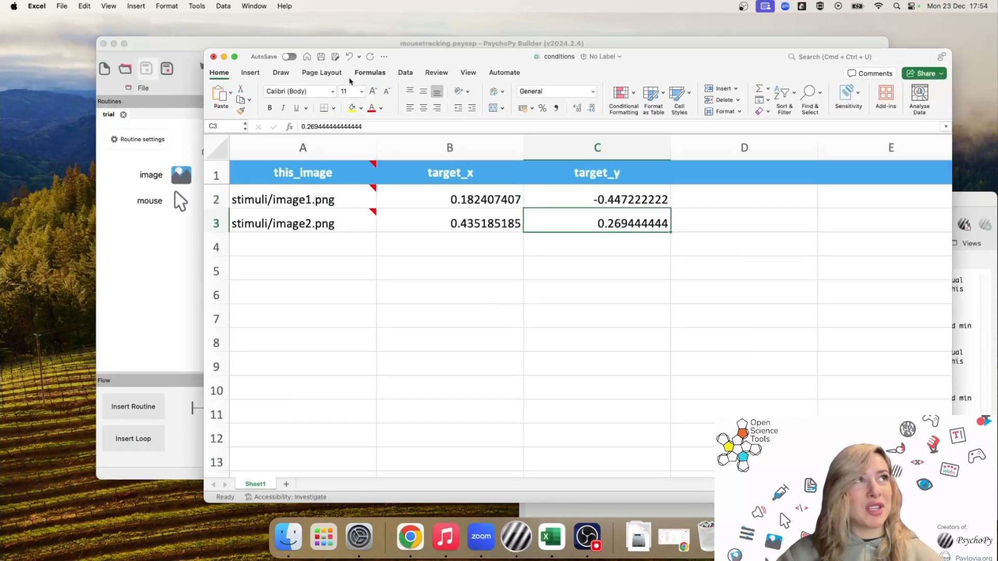
key("super+s")
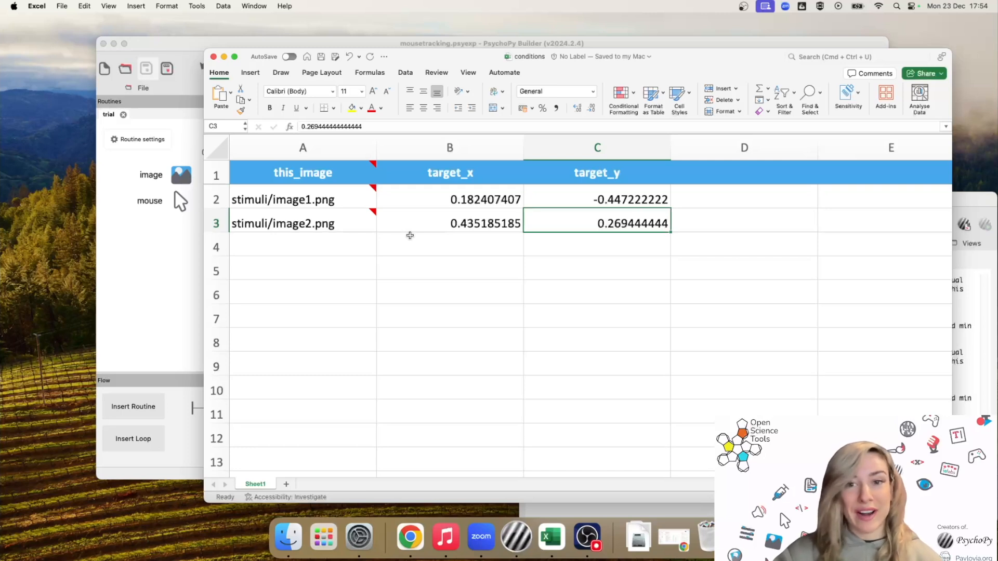
left_click(224, 56)
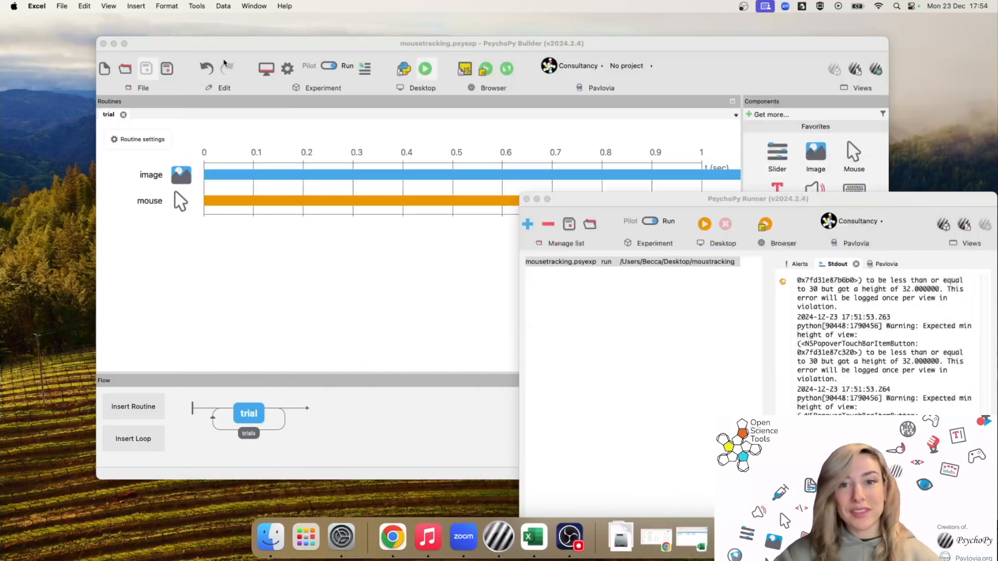
left_click(656, 46)
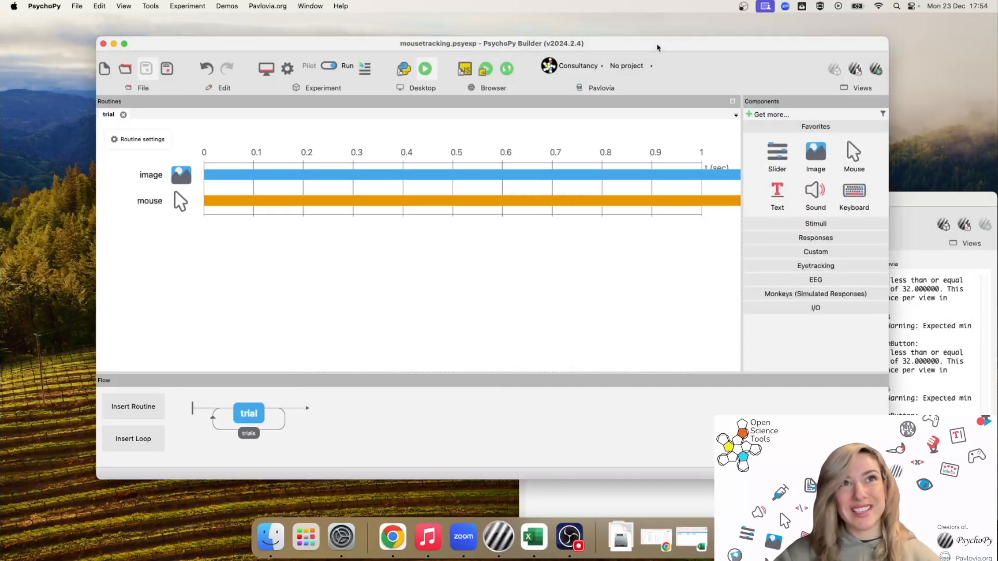
Add a Polygon named roi_polygon with shape Circle and the 1.0 stop duration cleared
left_click(856, 226)
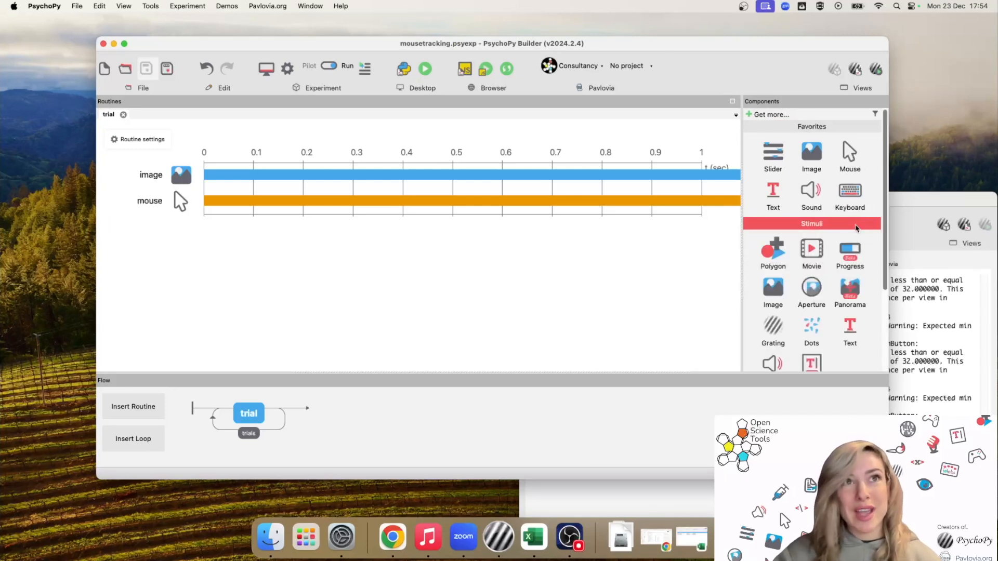
left_click(774, 259)
left_click_drag(404, 323, 487, 209)
type("roi_polygon")
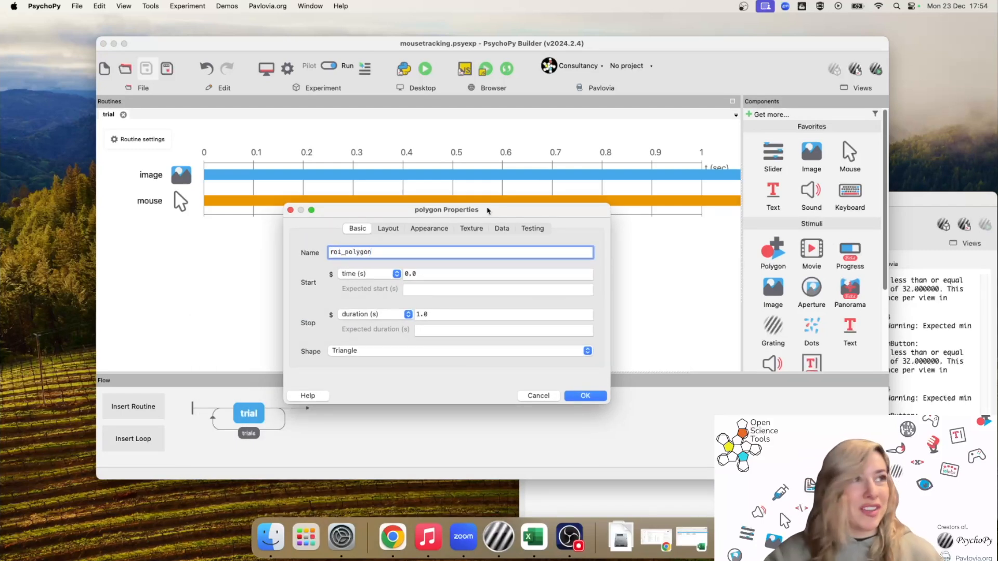
left_click(450, 351)
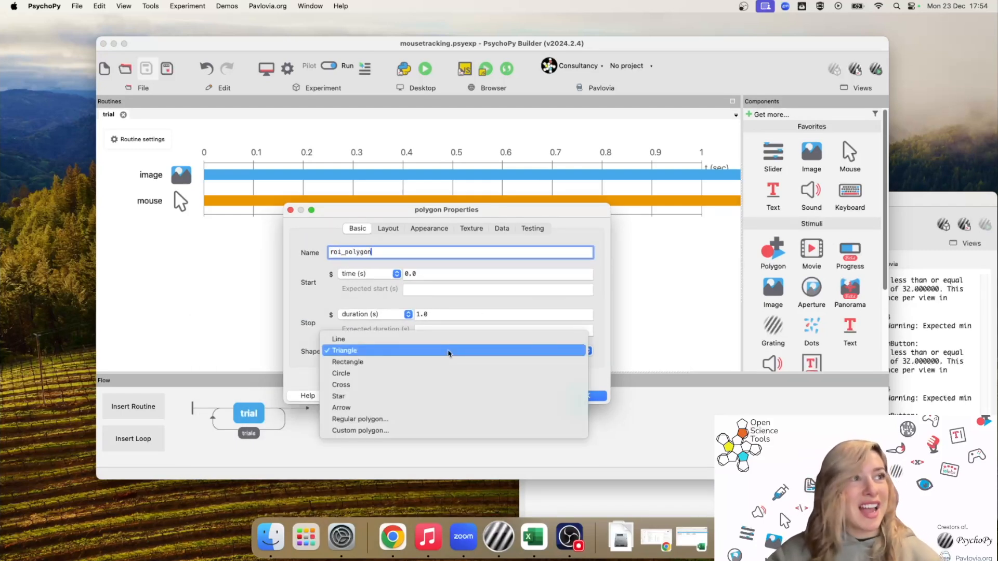
left_click(427, 373)
left_click_drag(439, 314, 416, 315)
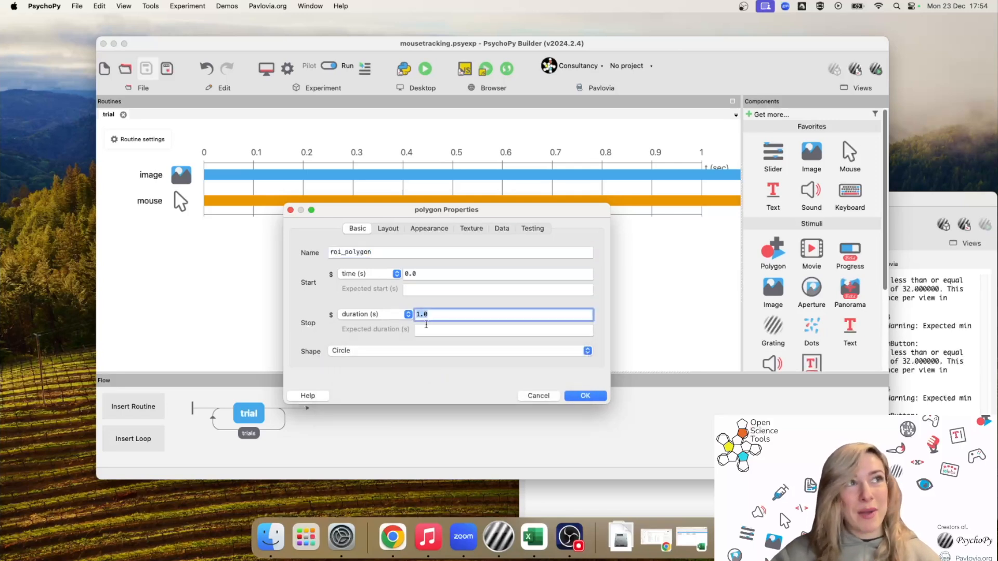
key("BackSpace")
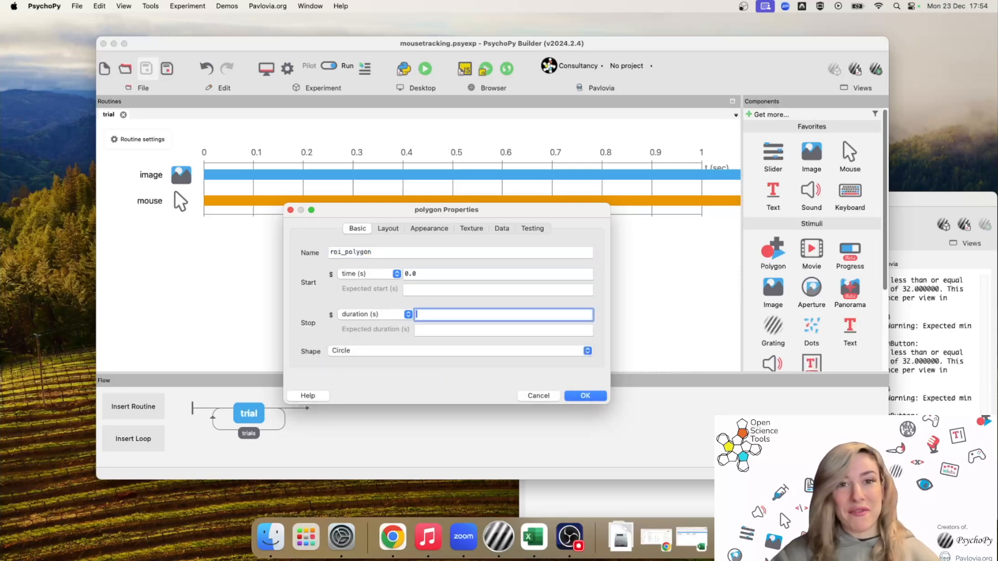
left_click(390, 228)
Place roi_polygon at (target_x, target_y), set every repeat, and edit its size to (0.1, 0.1)
left_click(369, 271)
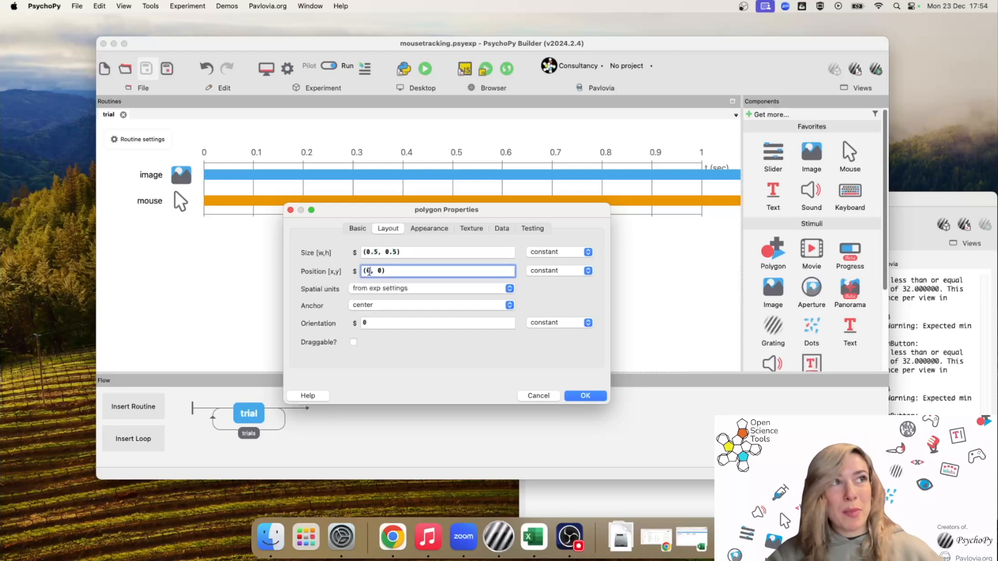
key("BackSpace")
type("target_x")
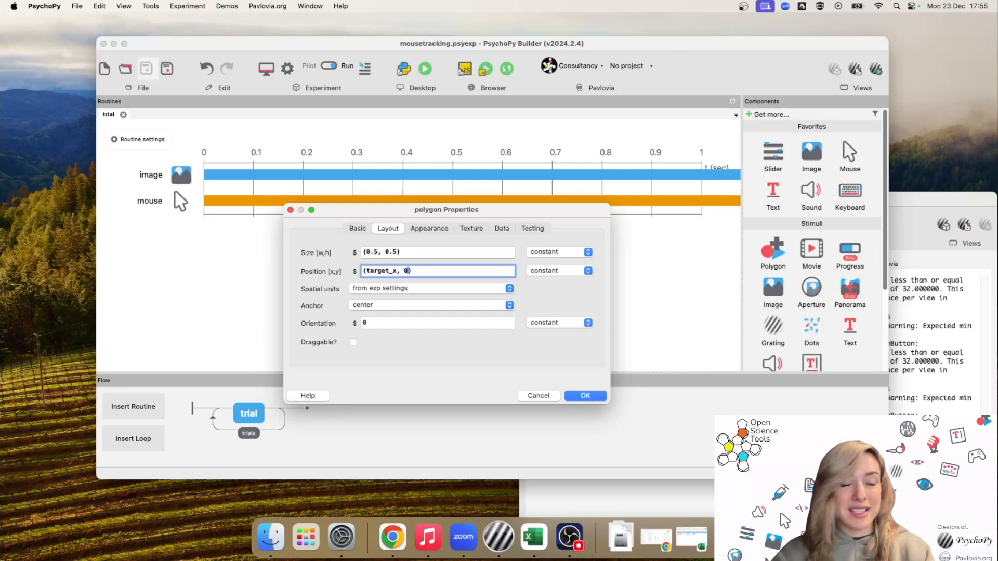
key("BackSpace")
type("target_y")
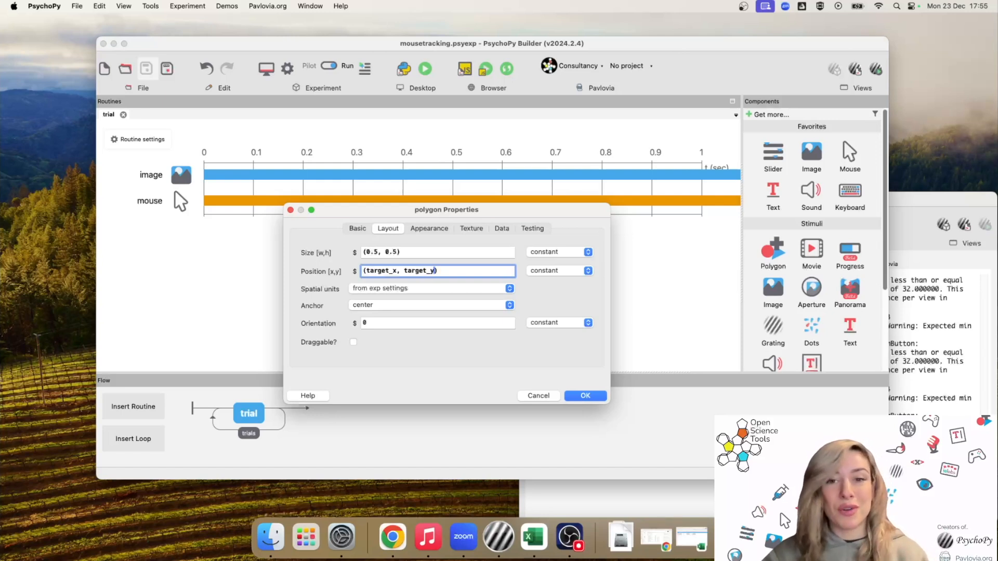
left_click(557, 272)
left_click(562, 284)
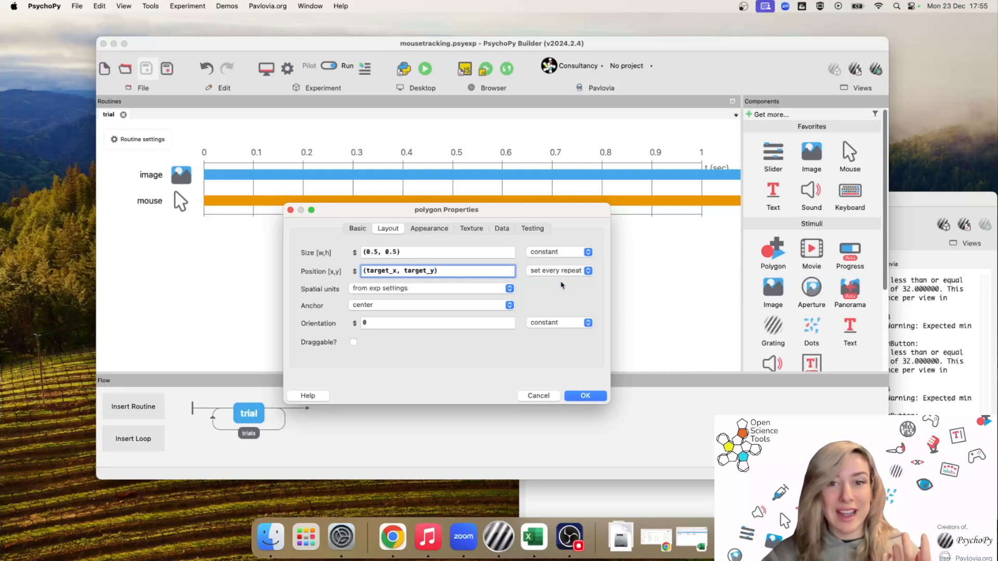
left_click(378, 252)
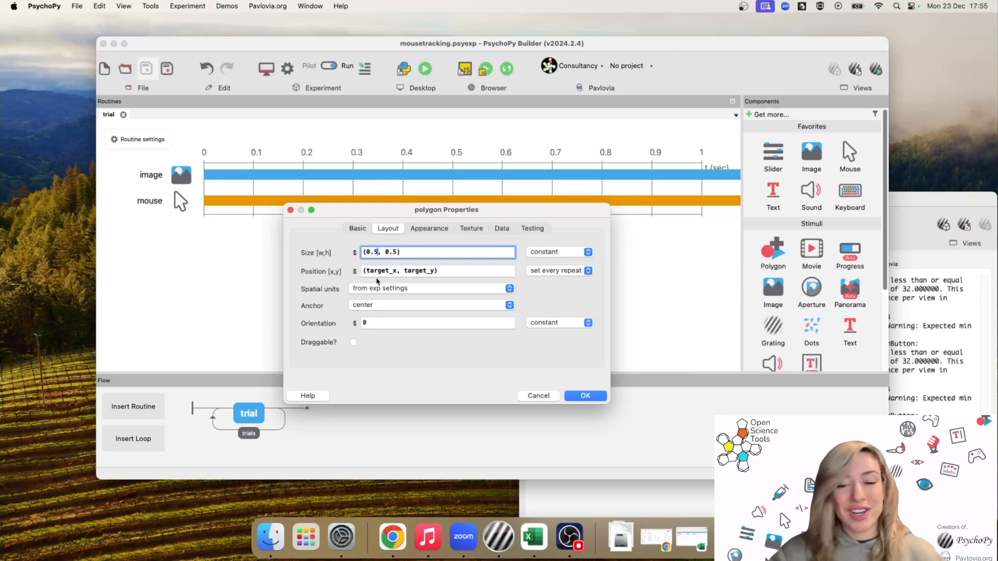
key("BackSpace")
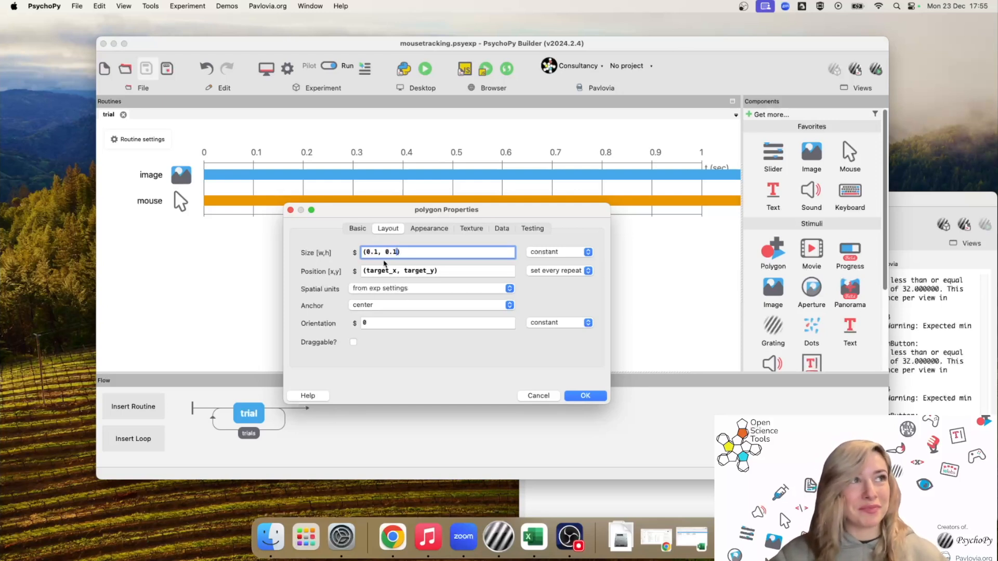
Give roi_polygon 0.5 opacity and a yellow fill colour, then confirm the settings
left_click(430, 229)
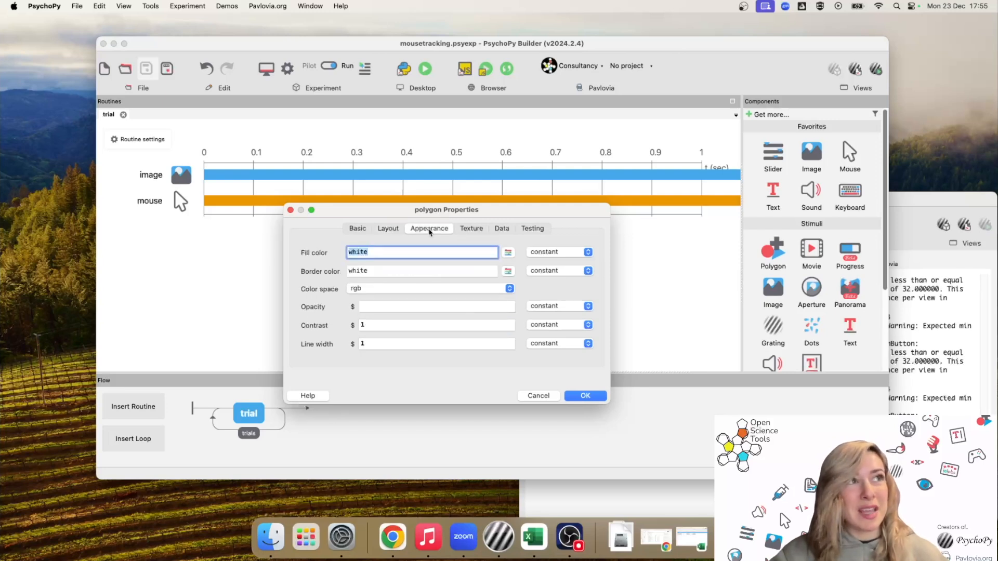
left_click(374, 307)
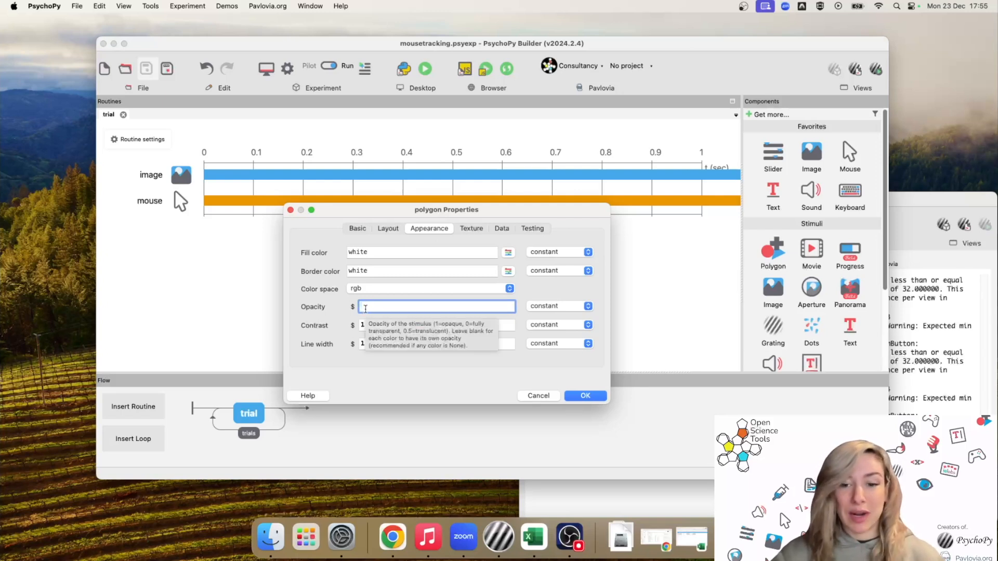
type("0.5")
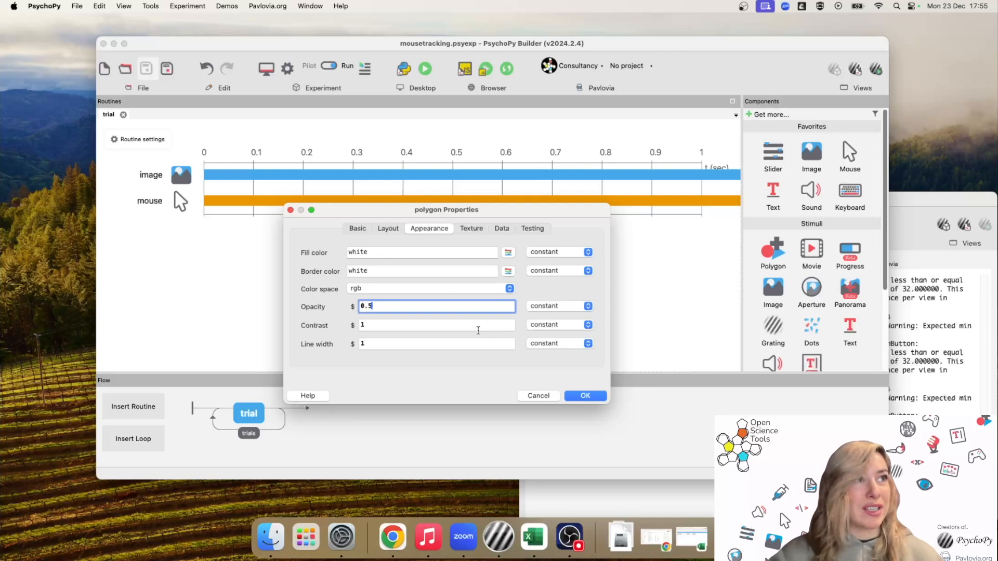
double_click(376, 253)
type("yellow")
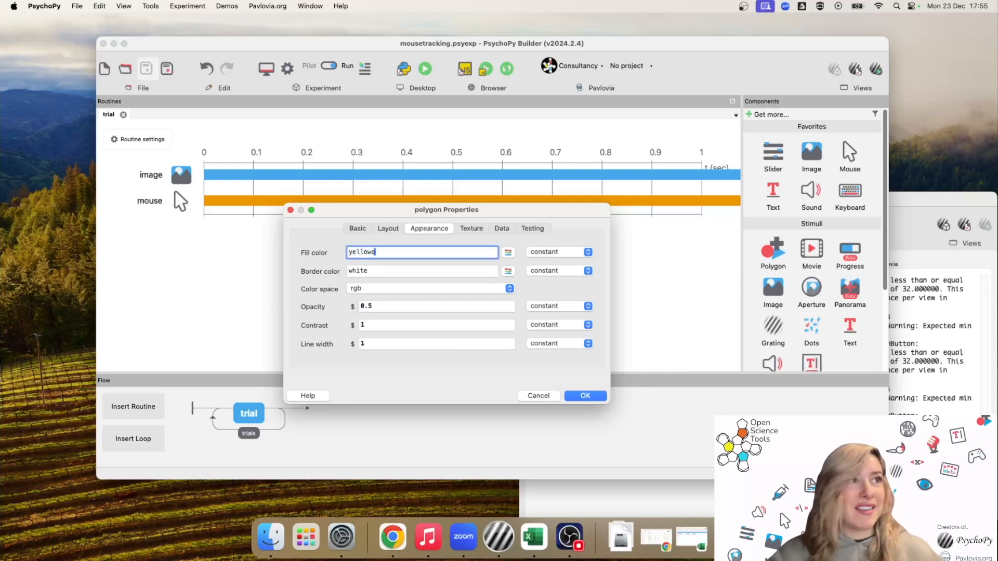
left_click(593, 397)
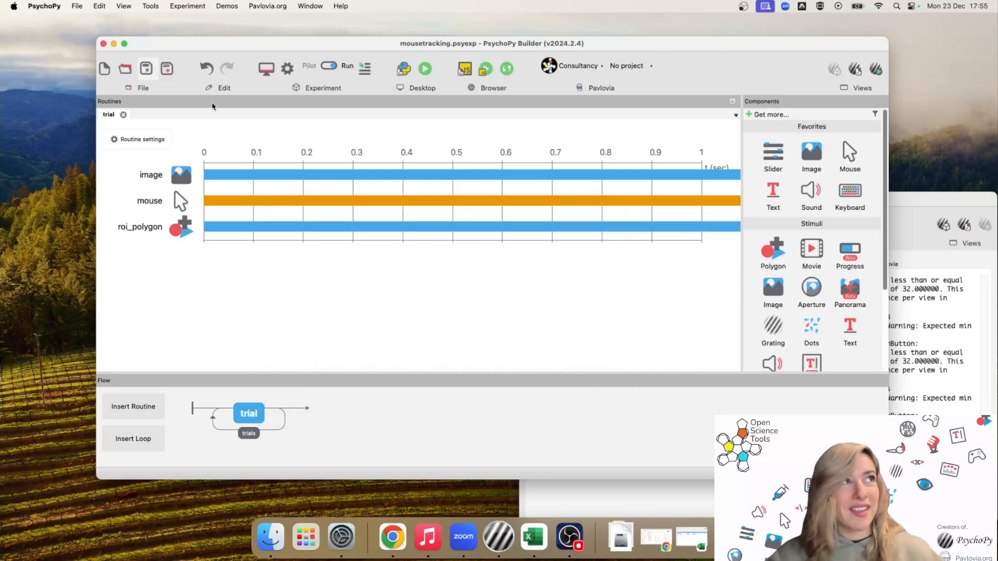
Save the experiment, test-run it by clicking the yellow circle, then quit with Escape
left_click(147, 69)
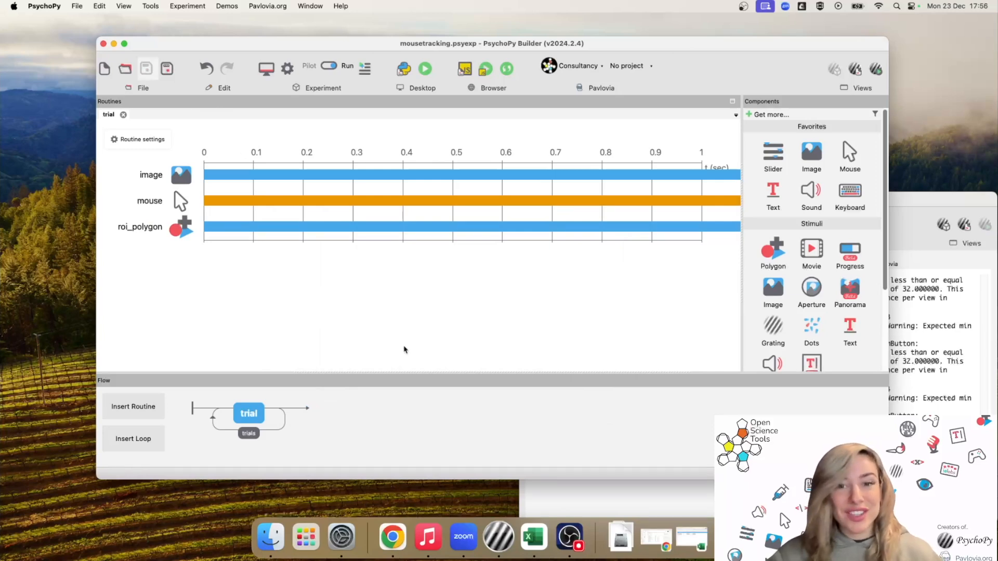
left_click(424, 69)
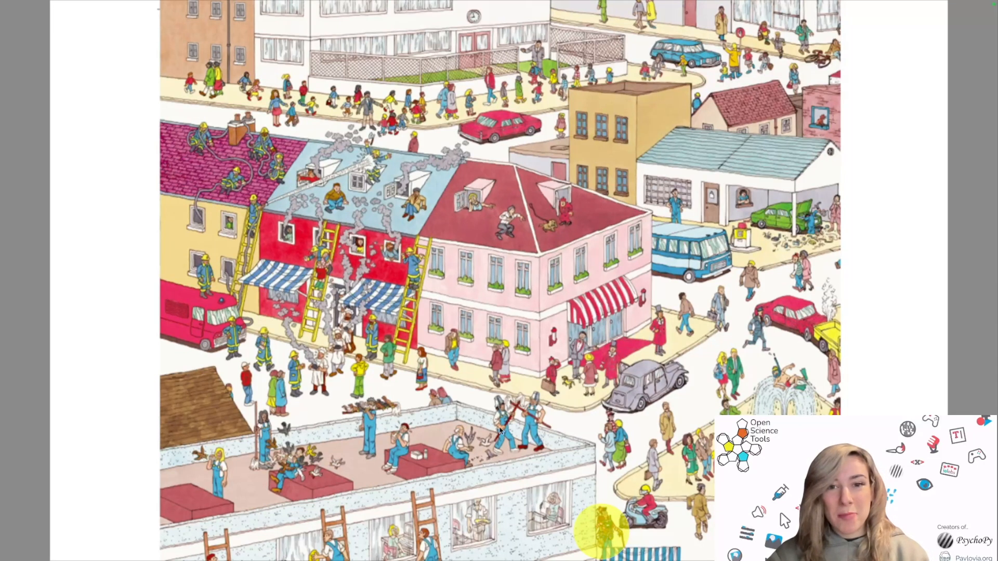
left_click(533, 410)
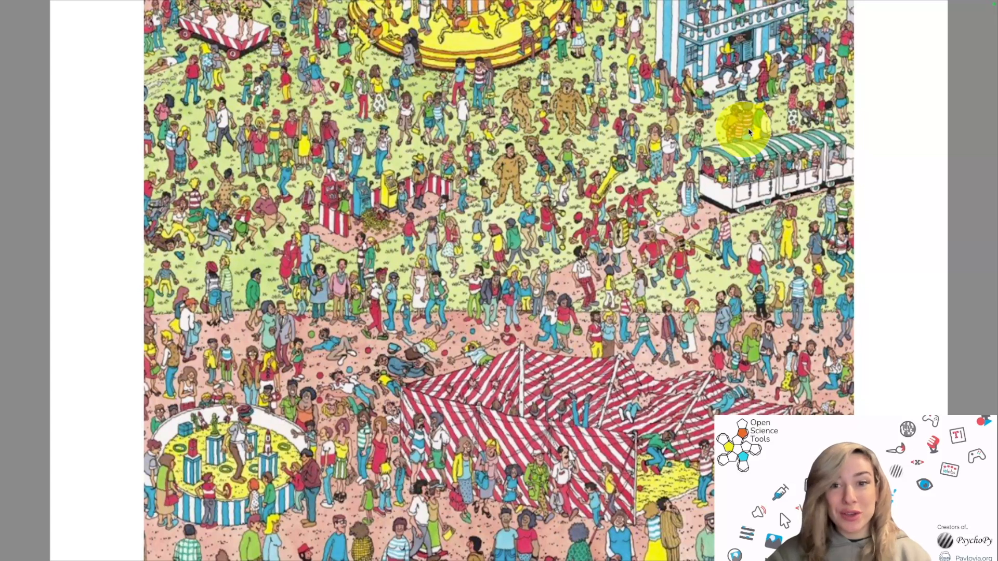
key("Escape")
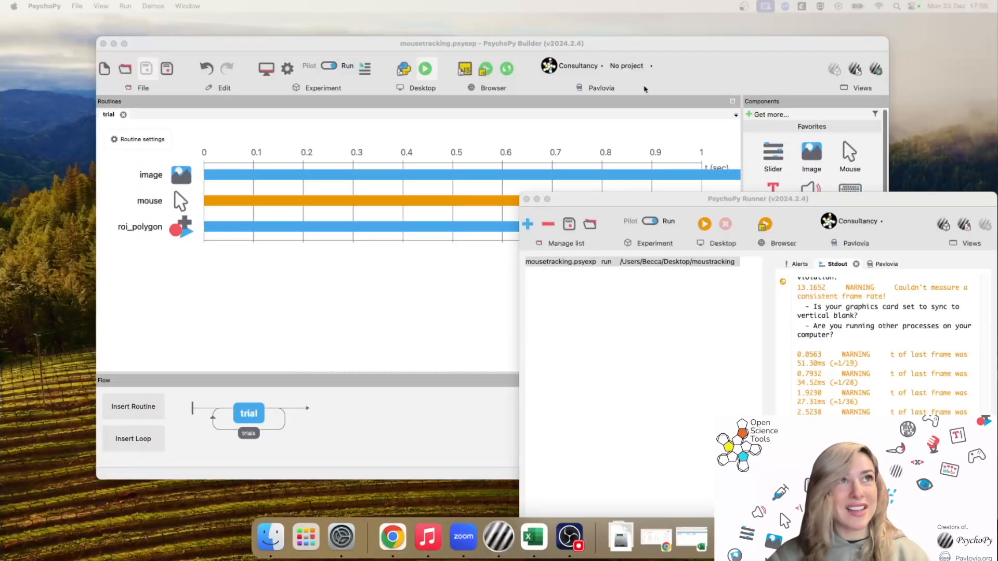
Set the mouse to end the routine on a valid click, with roi_polygon as clickable stimulus
left_click(598, 46)
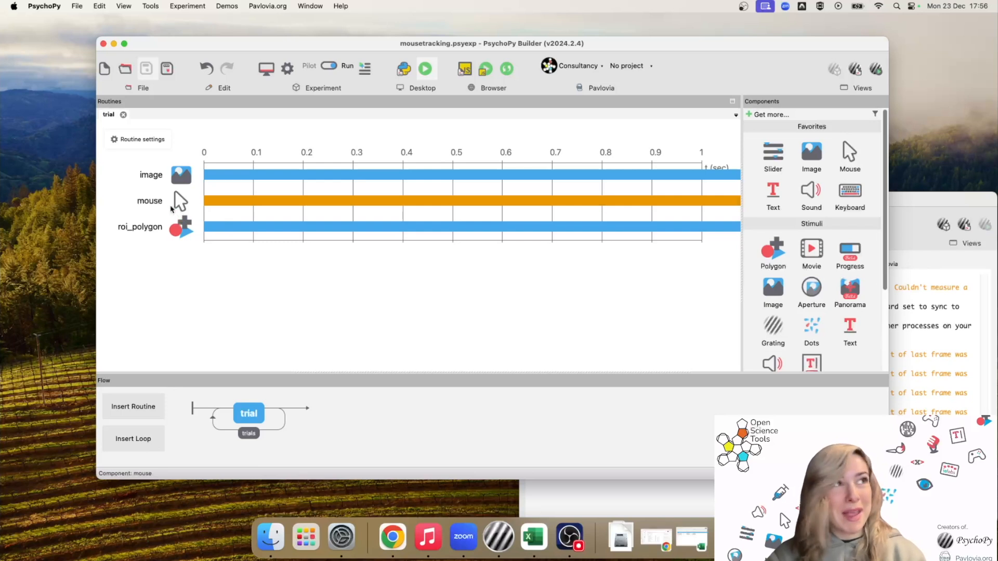
left_click(180, 207)
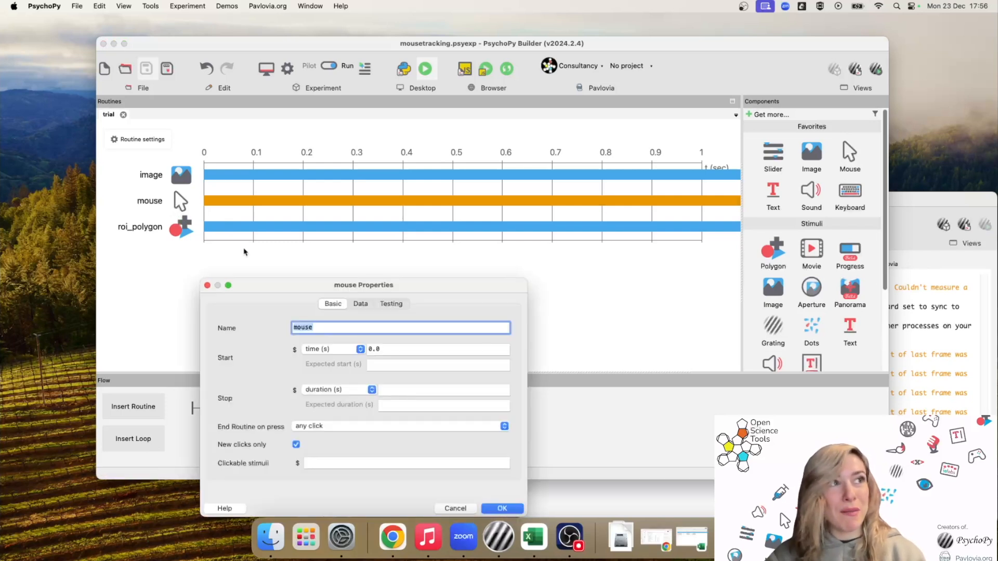
left_click_drag(264, 285, 336, 228)
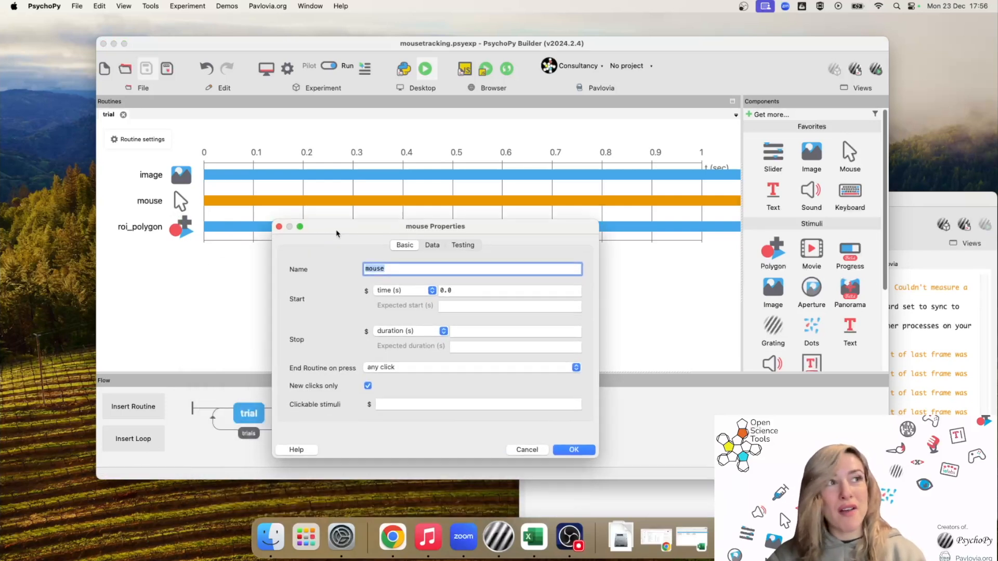
left_click(377, 370)
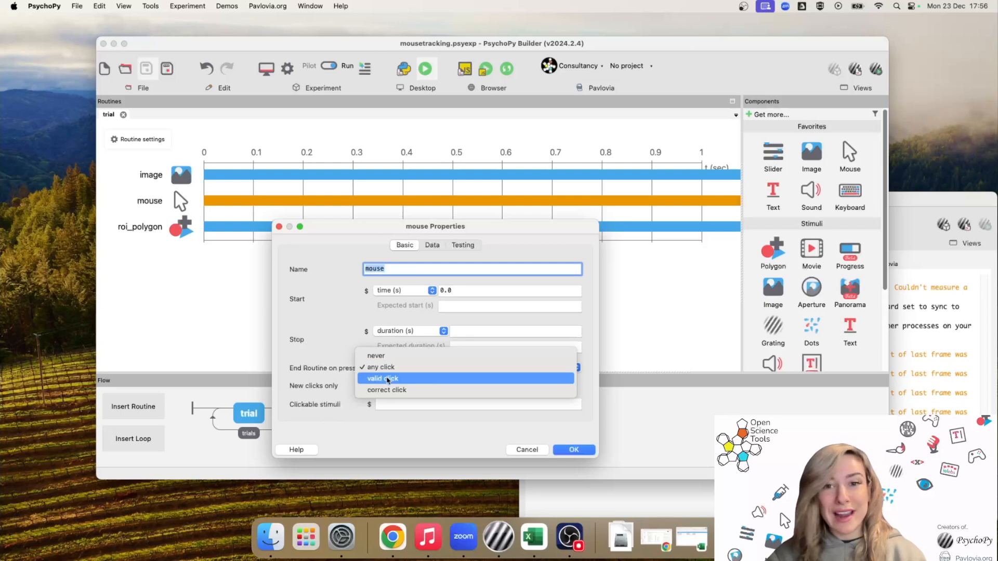
left_click(387, 379)
left_click(393, 404)
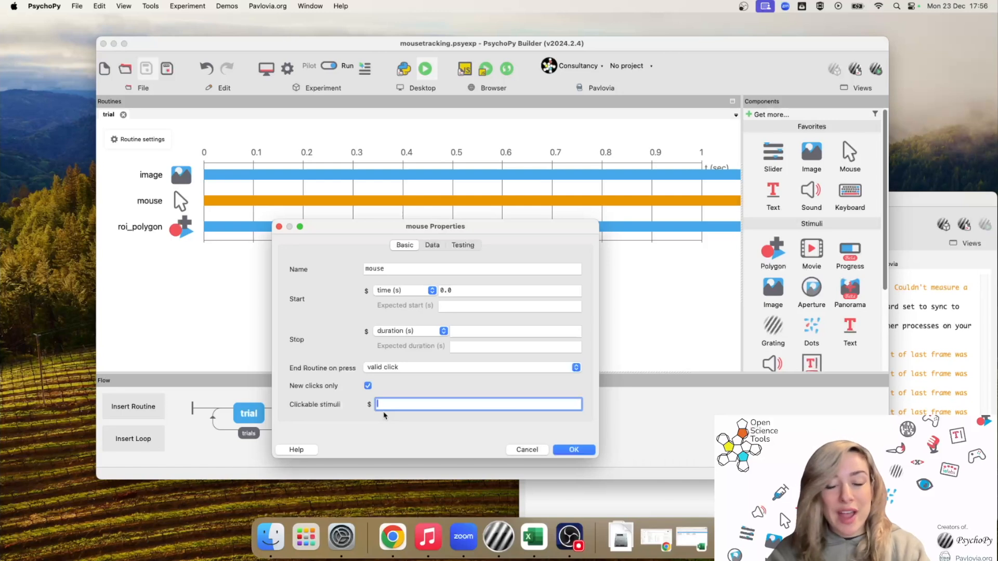
type("roi_polygon")
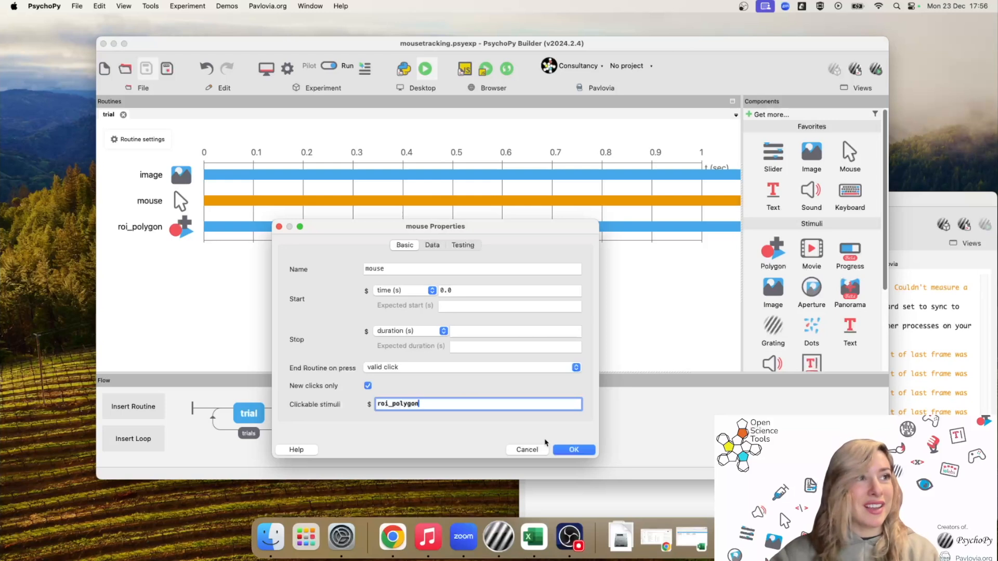
left_click(568, 451)
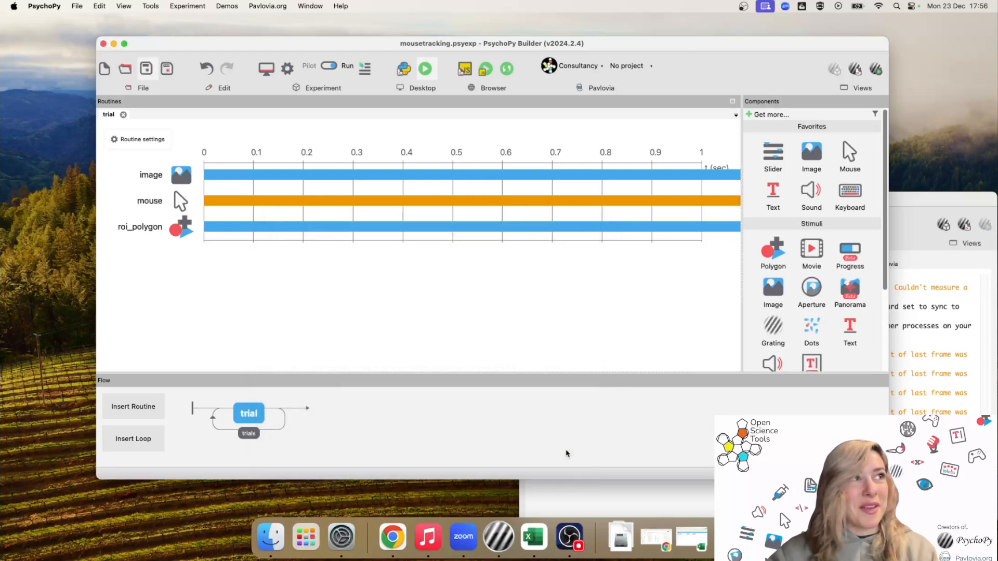
left_click(179, 232)
Change roi_polygon's Appearance opacity from 0.5 to 1, then save the experiment
left_click(346, 341)
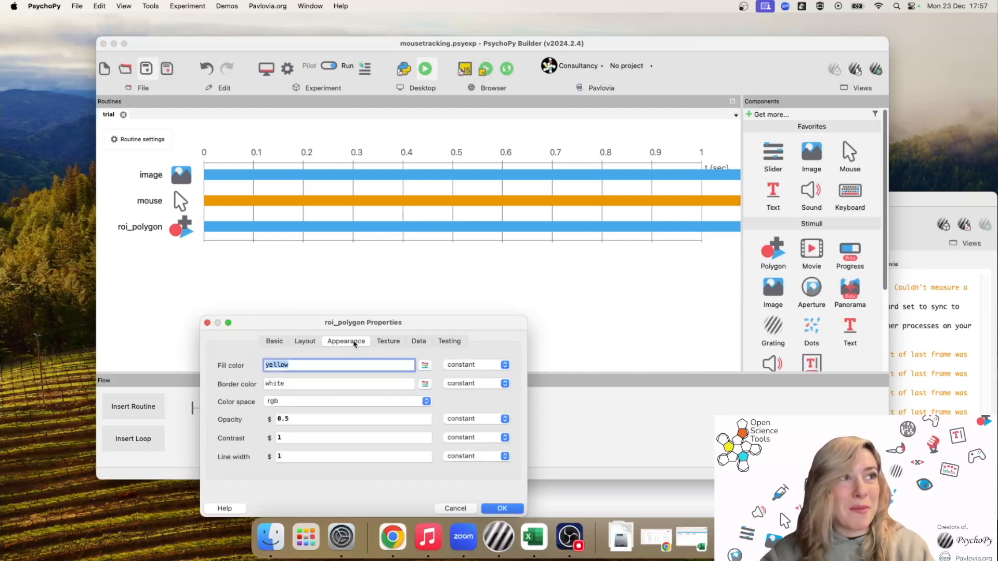
left_click(301, 420)
type("1")
left_click(496, 508)
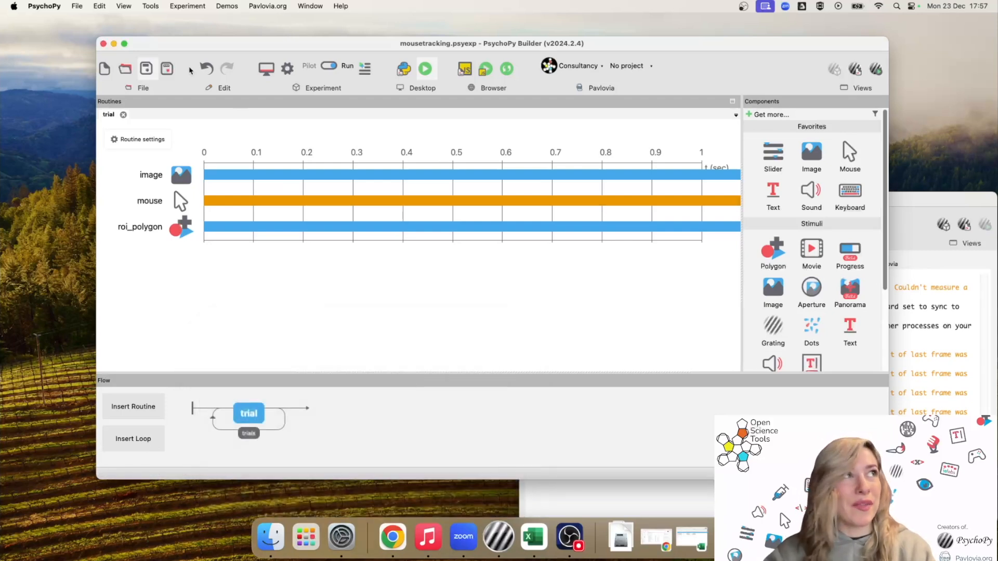
left_click(149, 73)
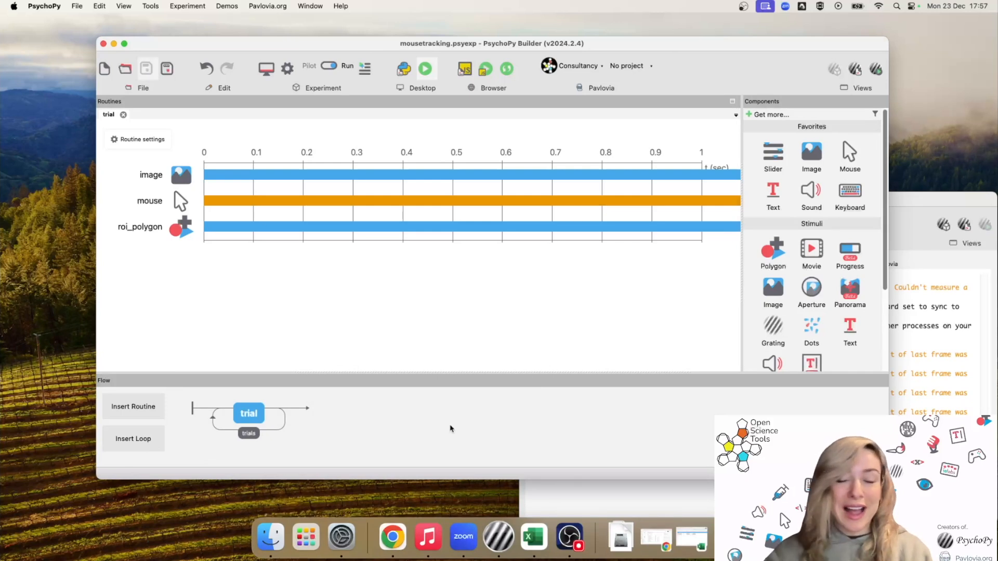